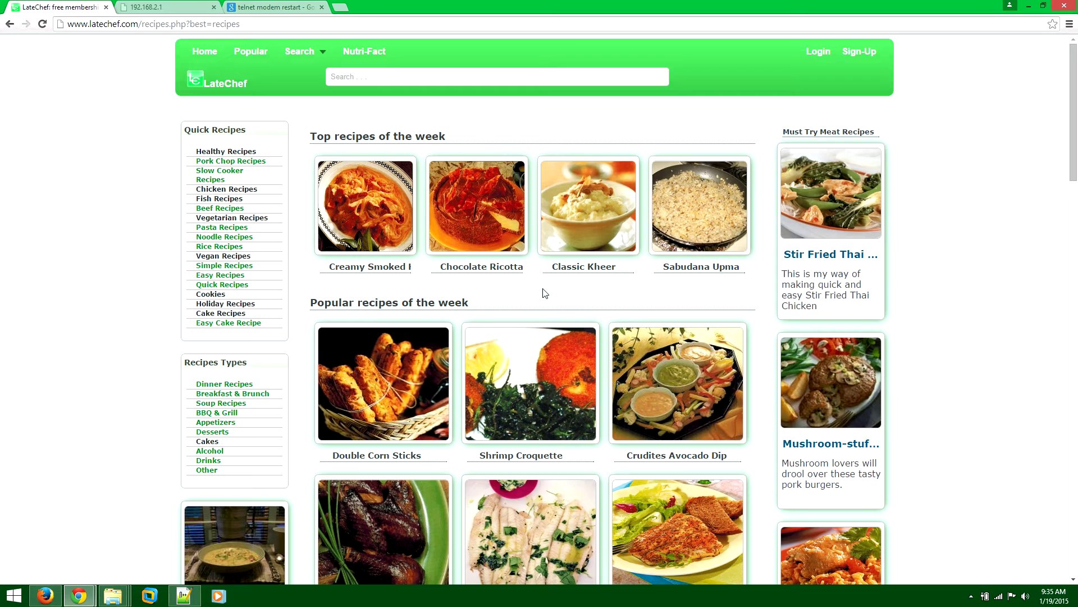
Step: Scroll to the LateChef footer and open the onLine courtesy page
{"action": "scroll", "coordinate": [550, 323], "scroll_direction": "down", "scroll_amount": 20}
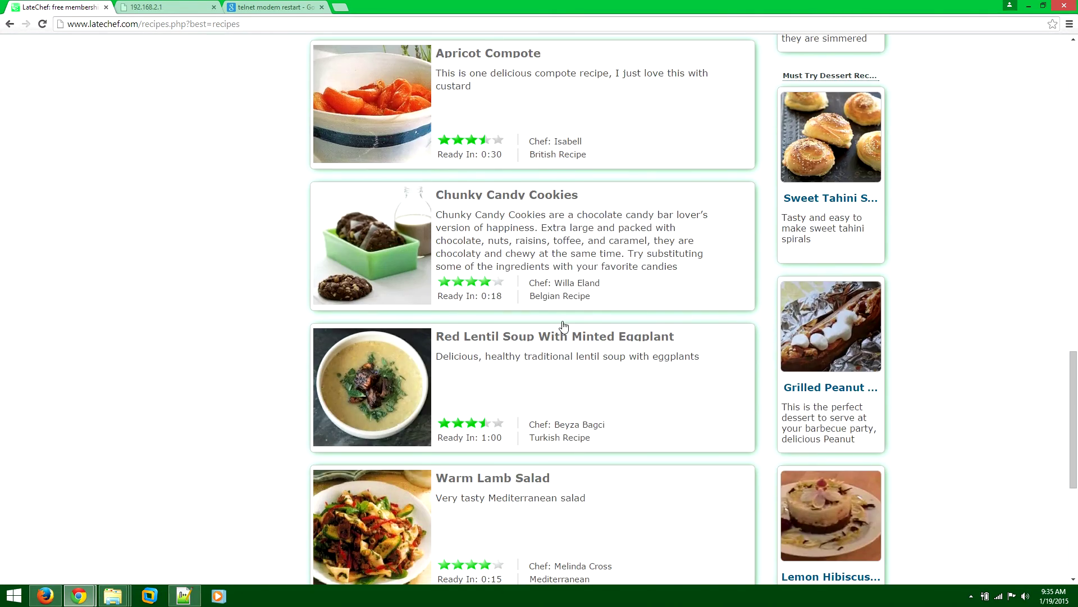
{"action": "scroll", "coordinate": [564, 326], "scroll_direction": "down", "scroll_amount": 6}
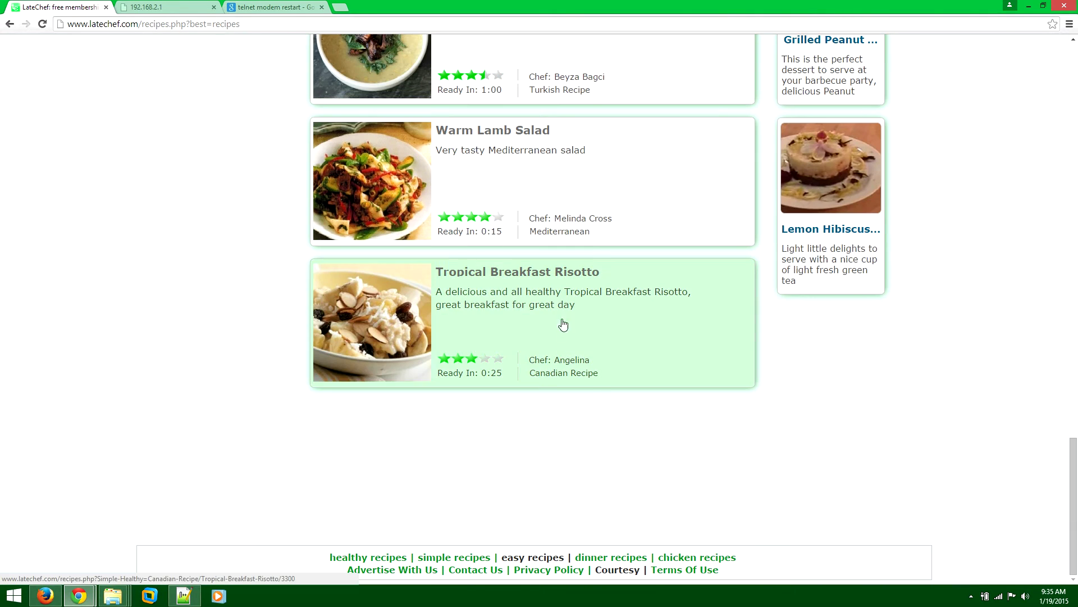
{"action": "left_click", "coordinate": [616, 570]}
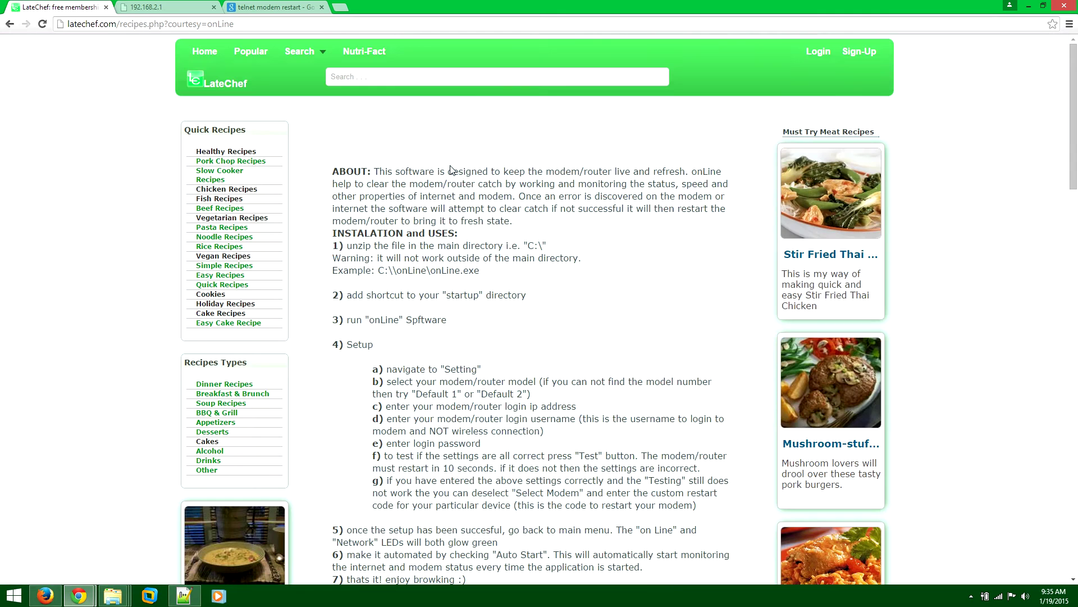
{"action": "left_click_drag", "start_coordinate": [348, 250], "coordinate": [528, 506]}
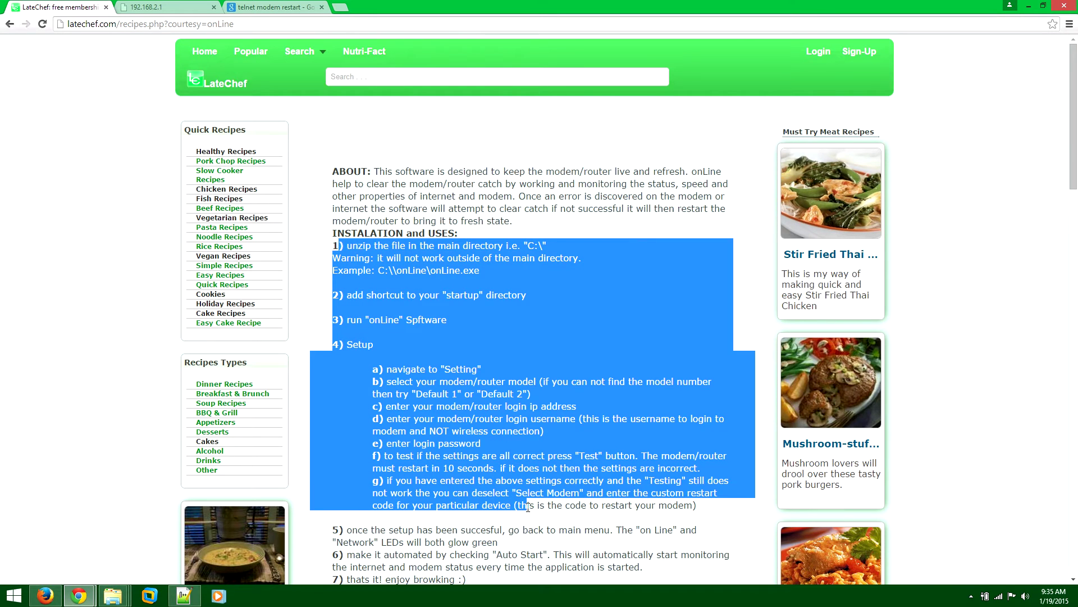
{"action": "scroll", "coordinate": [506, 449], "scroll_direction": "down", "scroll_amount": 3}
{"action": "left_click", "coordinate": [480, 398]}
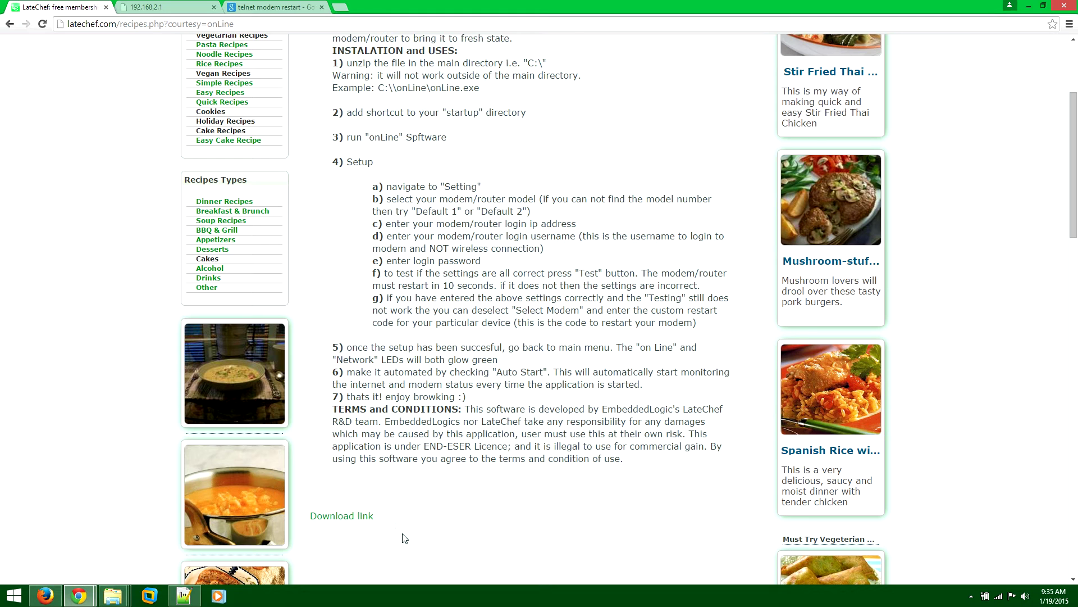
Step: Download onLine.zip, keep it despite the warning, and show it in its folder
{"action": "left_click", "coordinate": [367, 518]}
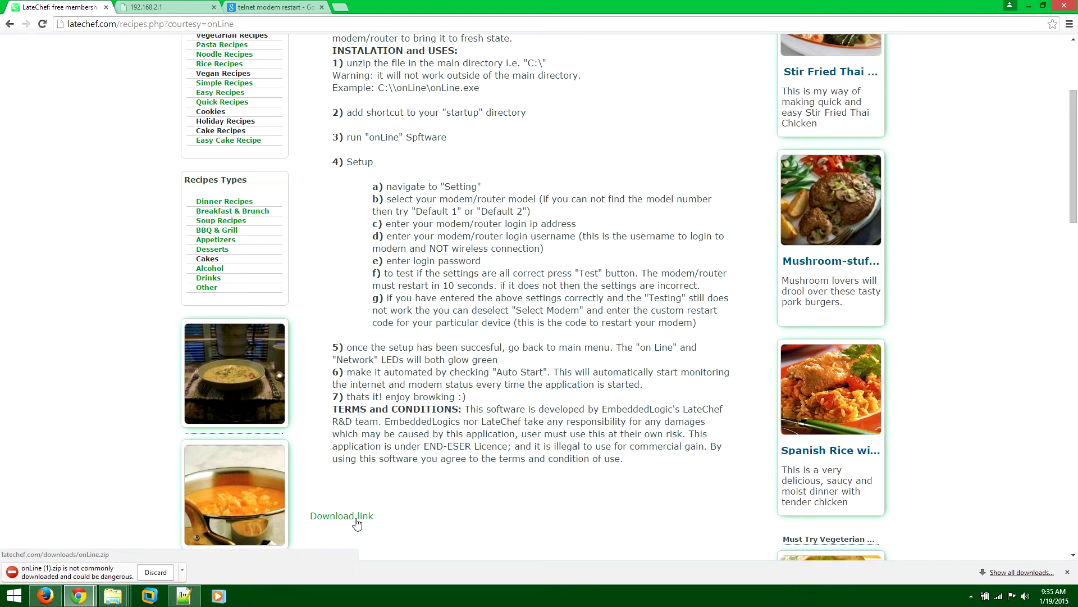
{"action": "left_click", "coordinate": [182, 571]}
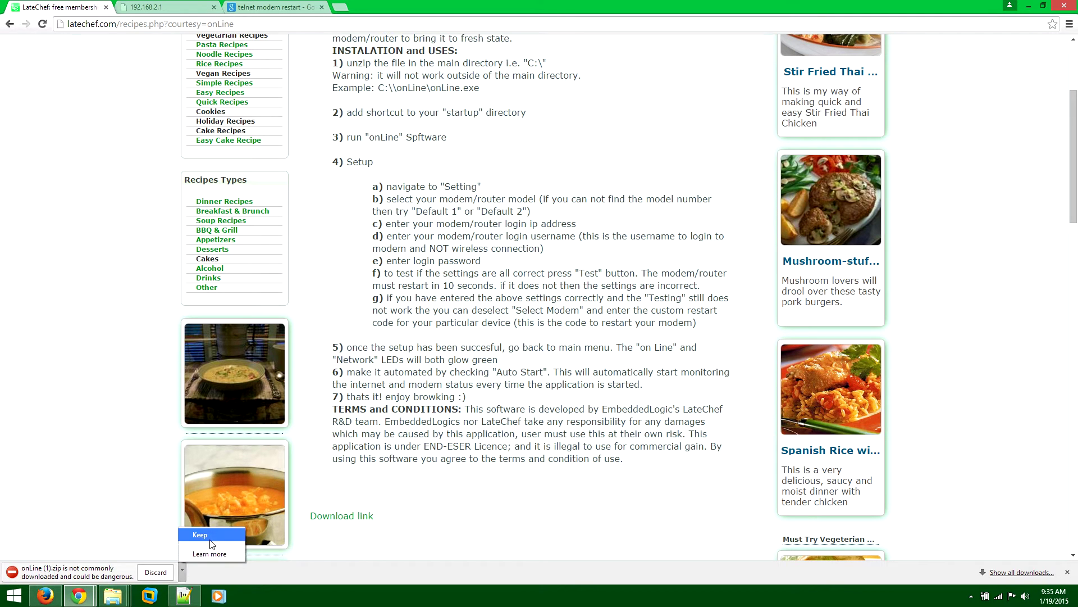
{"action": "left_click", "coordinate": [195, 533]}
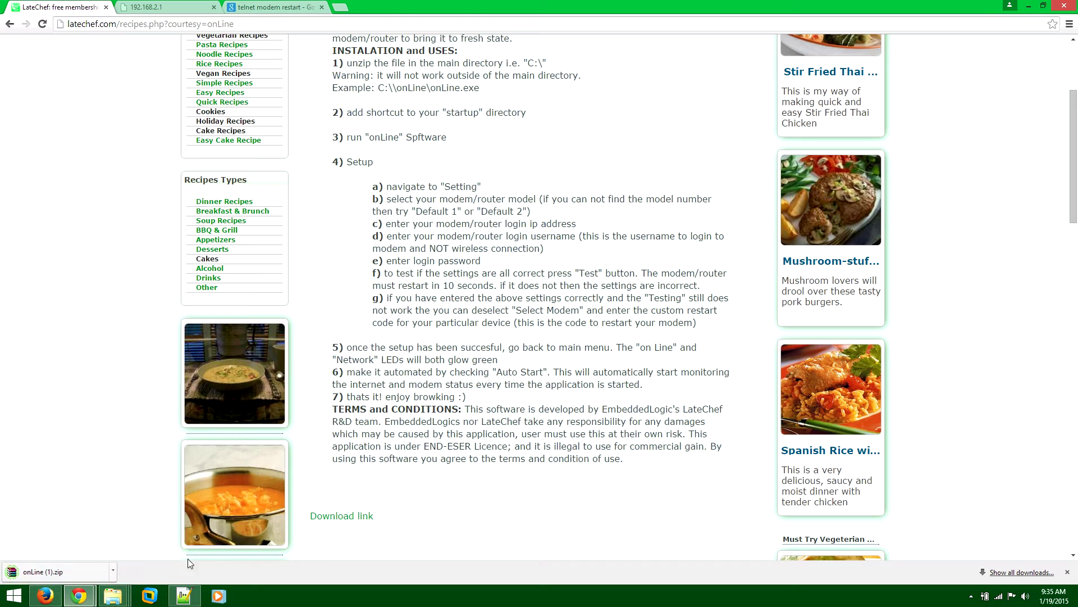
{"action": "left_click", "coordinate": [114, 571]}
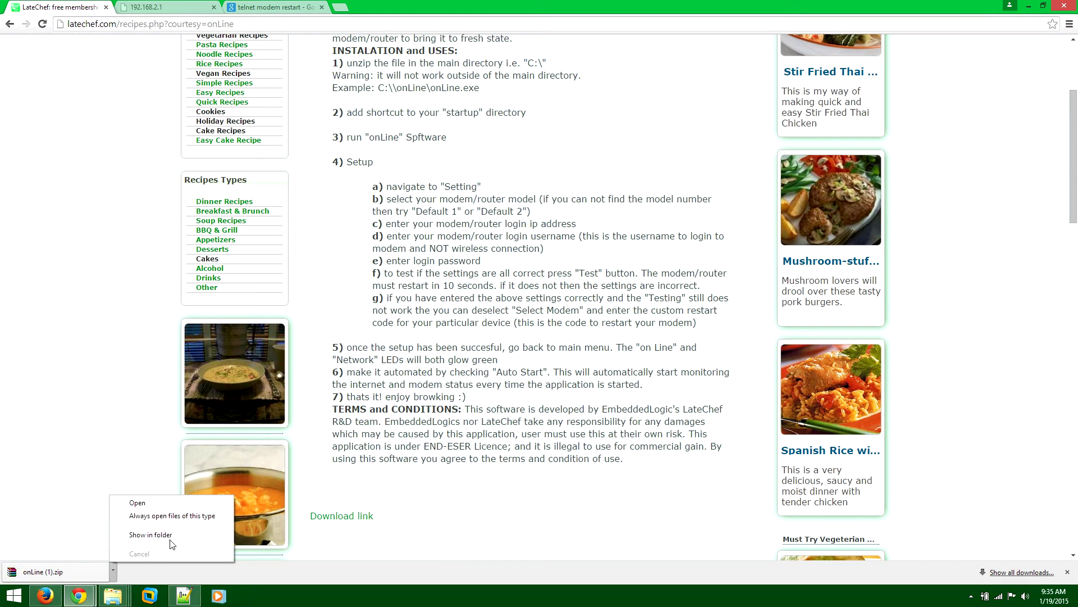
{"action": "left_click", "coordinate": [151, 534]}
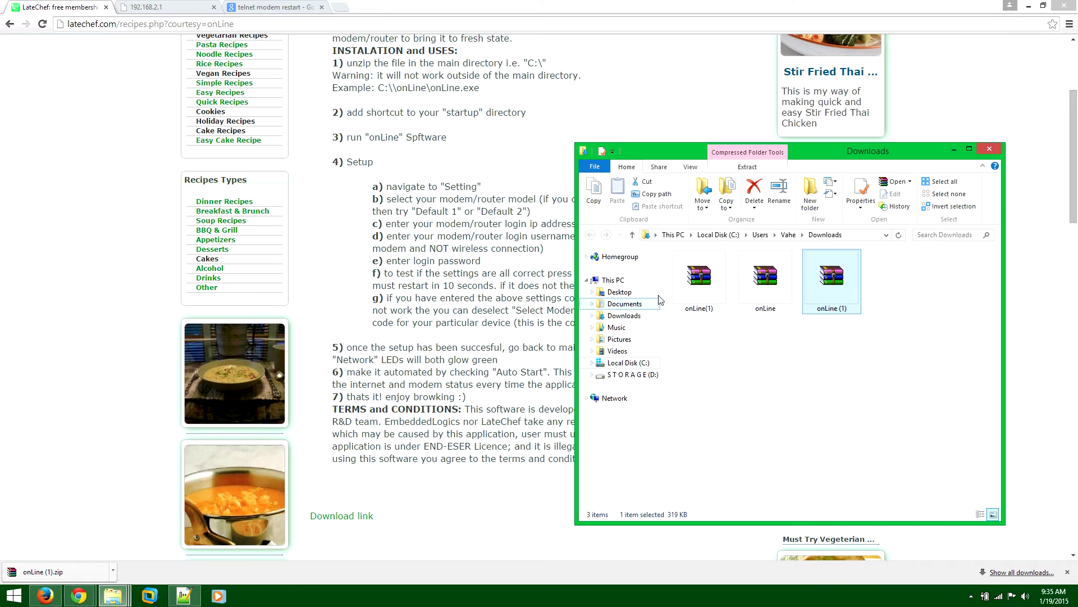
Step: Cut onLine.zip from the Downloads folder
{"action": "right_click", "coordinate": [757, 269]}
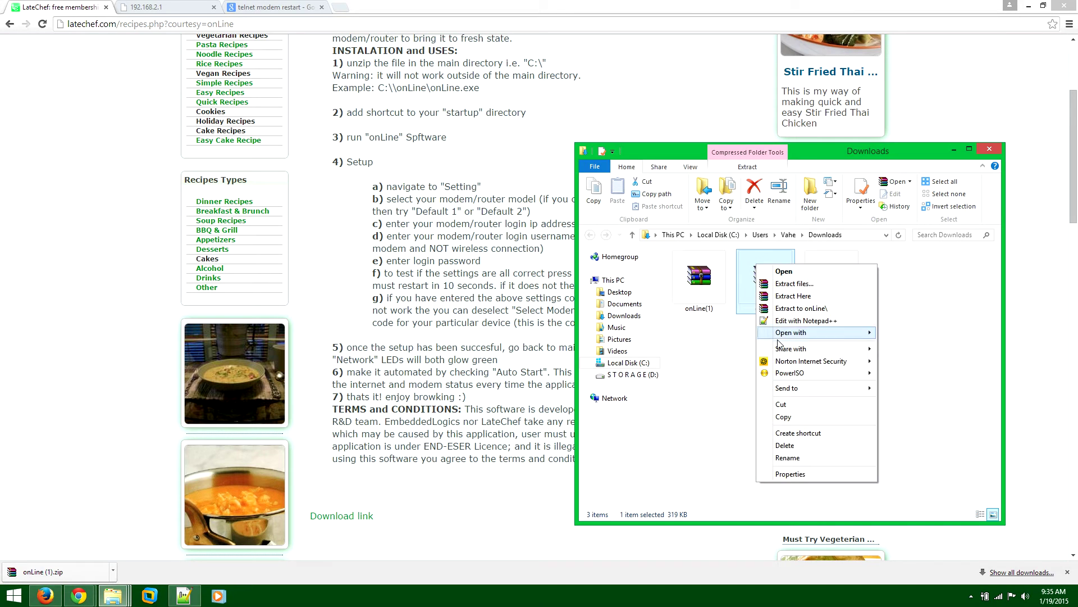
{"action": "left_click", "coordinate": [789, 408]}
{"action": "right_click", "coordinate": [767, 269]}
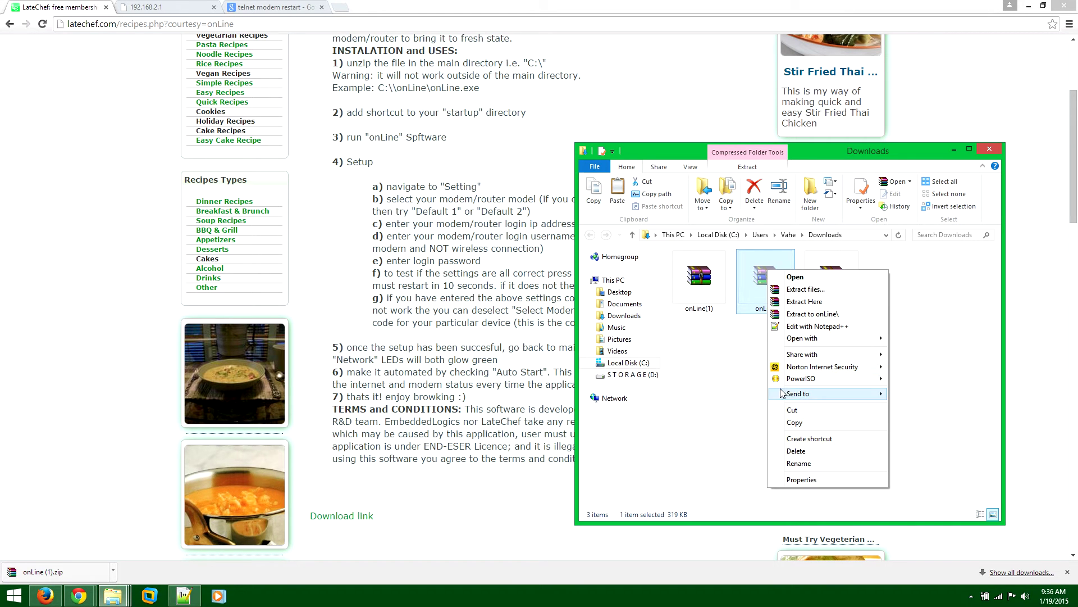
Step: Paste the zip into Local Disk (C:), replacing the older copy with administrator permission
{"action": "left_click", "coordinate": [113, 595]}
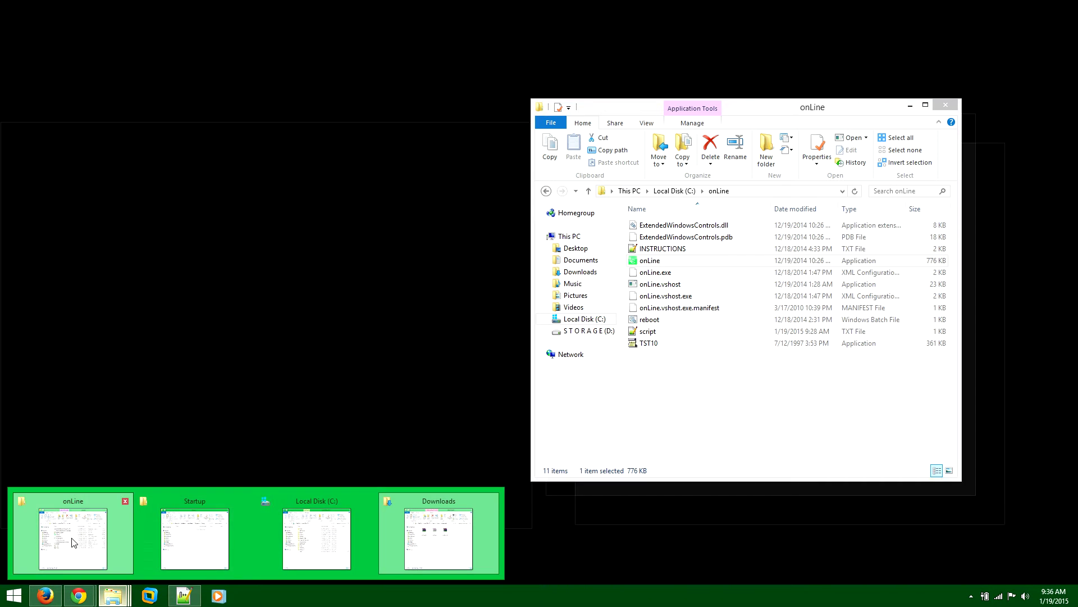
{"action": "left_click", "coordinate": [70, 543]}
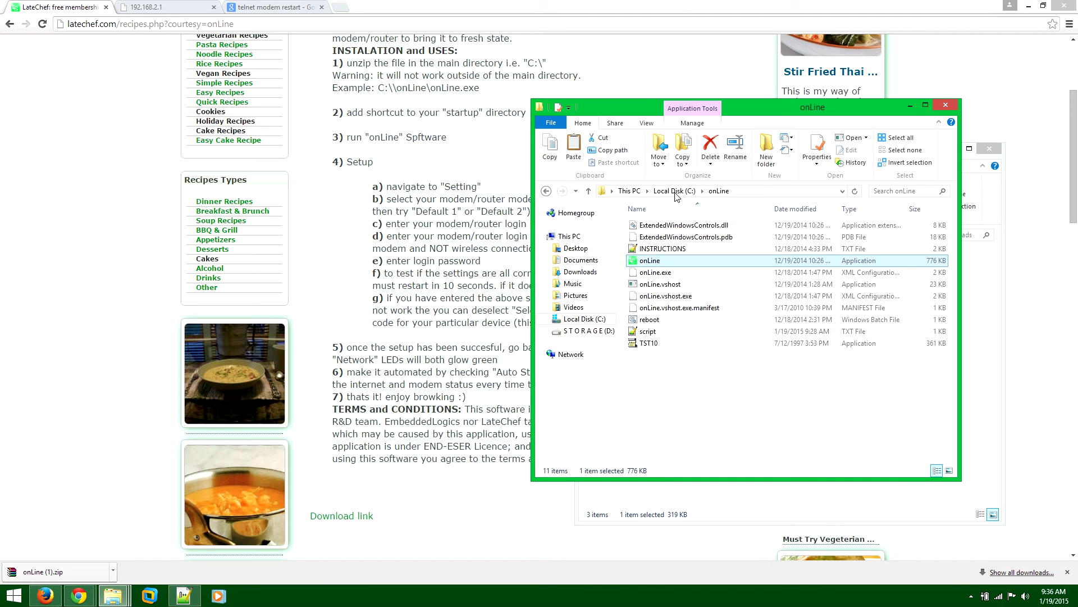
{"action": "key", "text": "alt+Up"}
{"action": "left_click", "coordinate": [584, 318]}
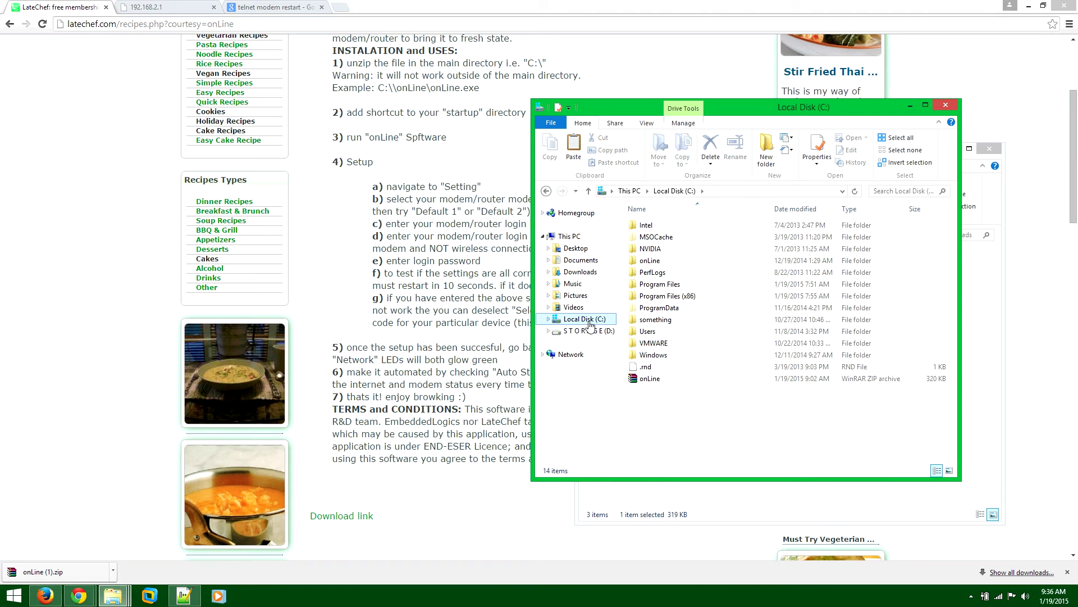
{"action": "right_click", "coordinate": [680, 430]}
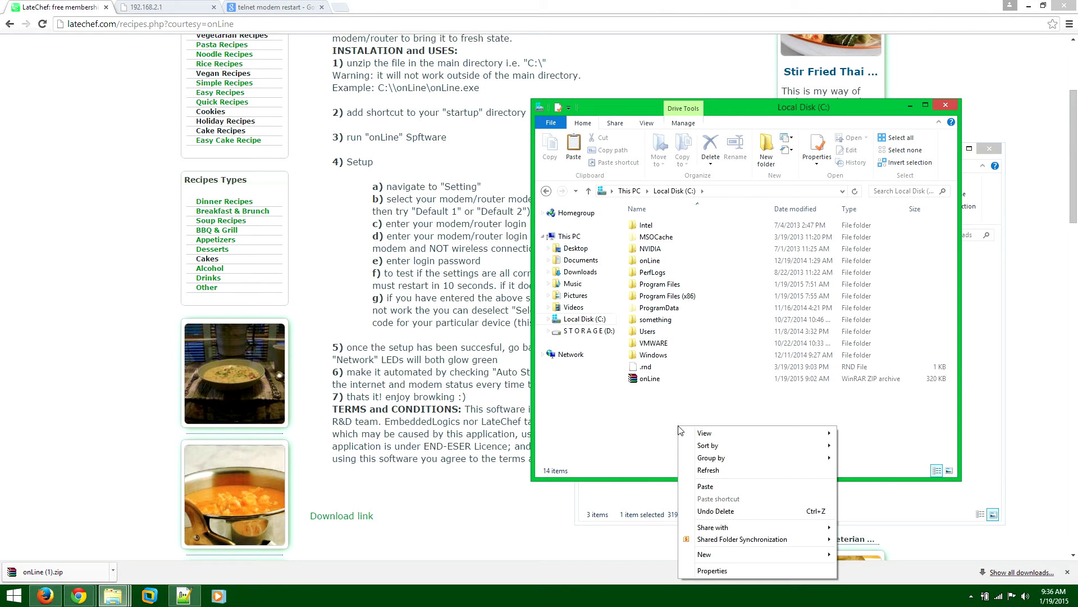
{"action": "left_click", "coordinate": [733, 487]}
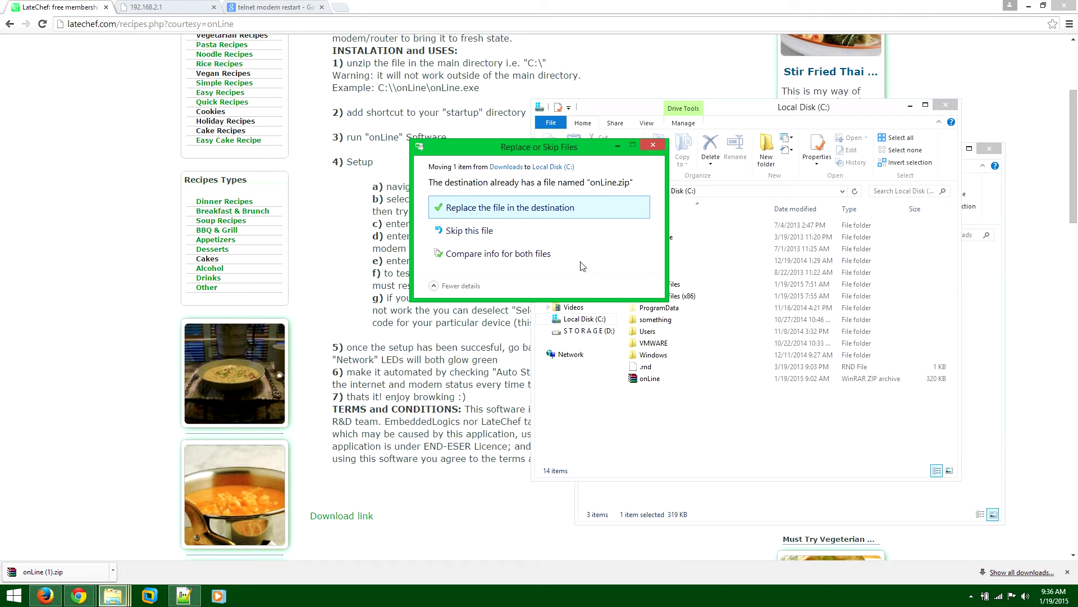
{"action": "left_click", "coordinate": [561, 209]}
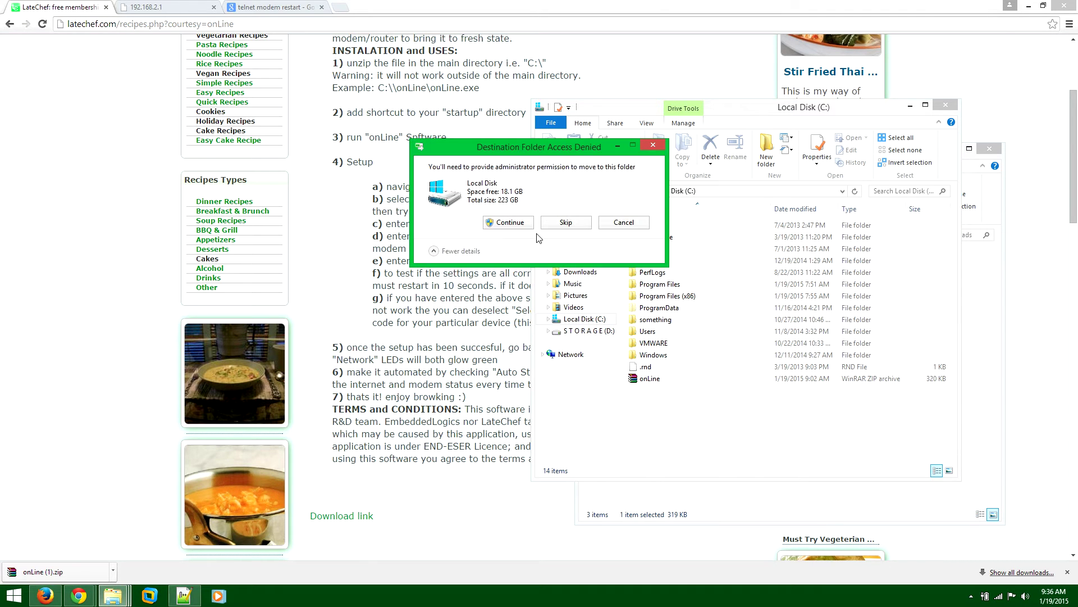
{"action": "left_click", "coordinate": [510, 222]}
Step: Extract onLine.zip on C:, open the onLine folder and launch the onLine application
{"action": "right_click", "coordinate": [657, 380]}
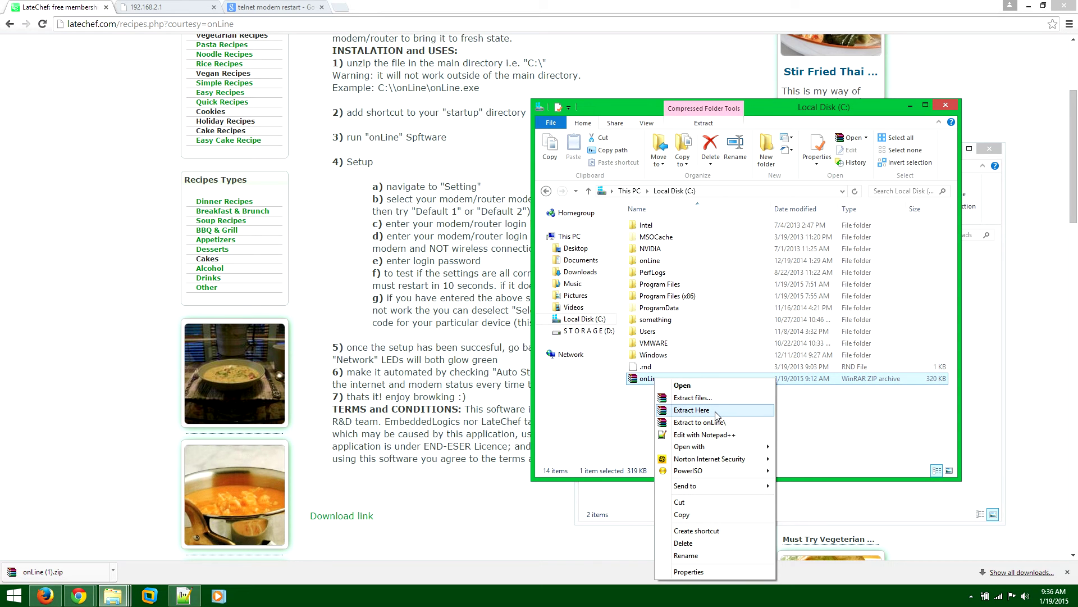
{"action": "left_click", "coordinate": [837, 428]}
{"action": "left_click", "coordinate": [677, 267]}
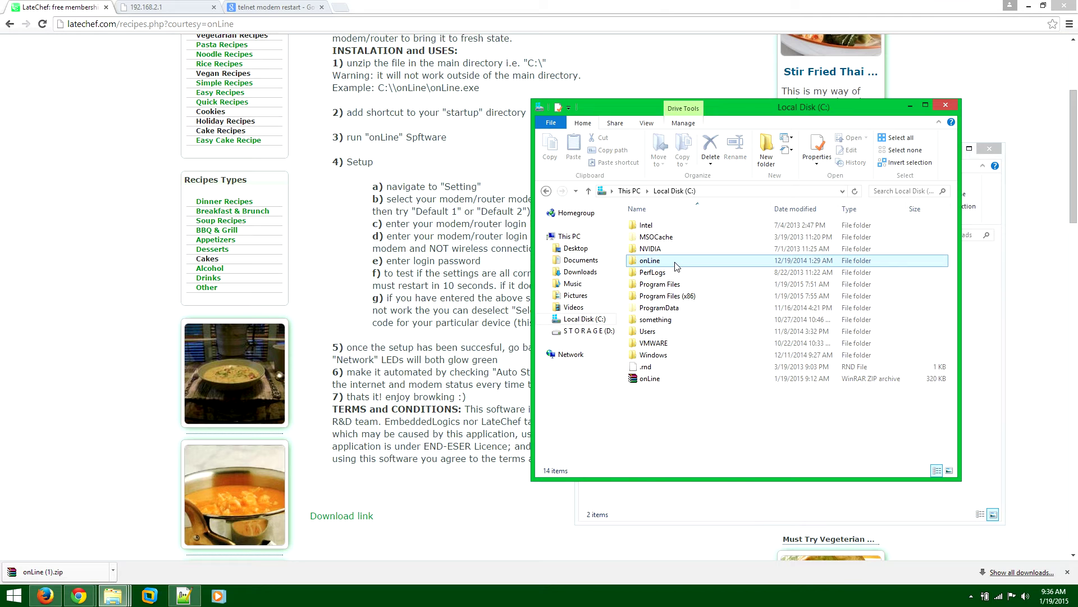
{"action": "double_click", "coordinate": [677, 264]}
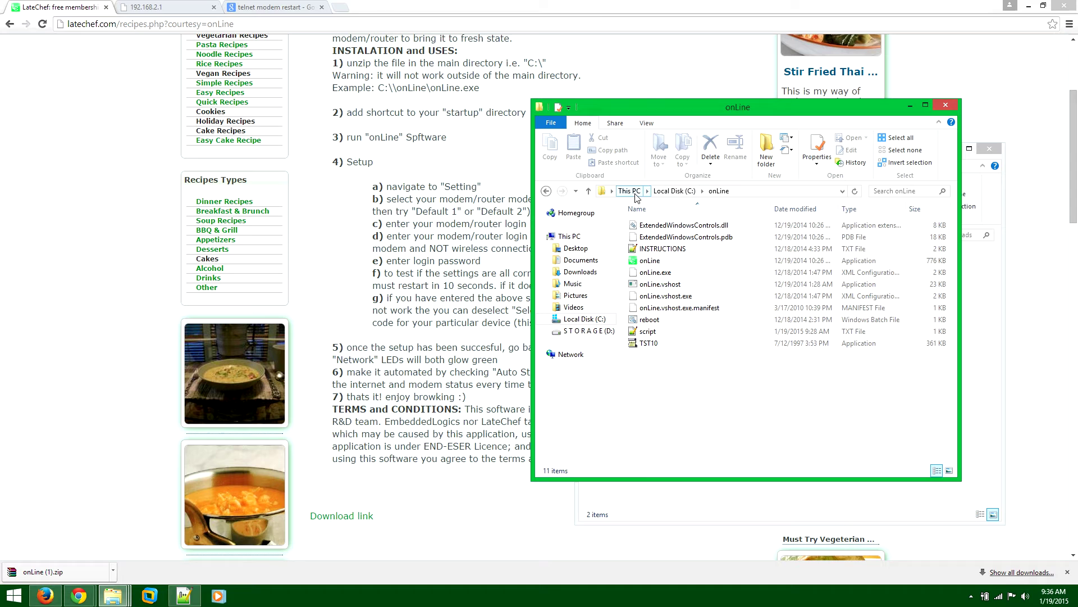
{"action": "left_click", "coordinate": [673, 261]}
{"action": "left_click", "coordinate": [971, 596]}
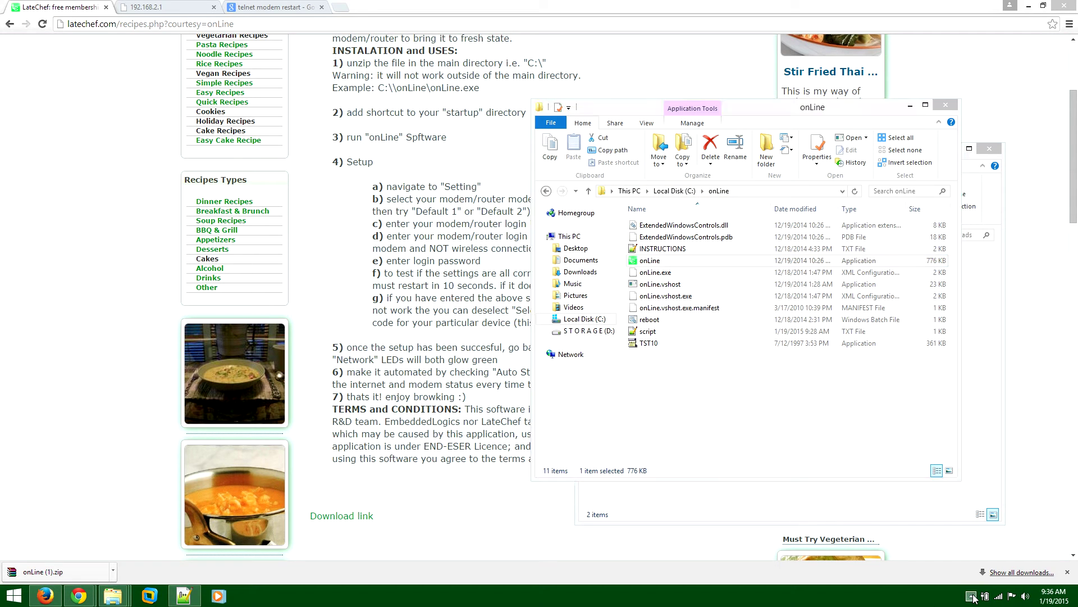
Step: Pin the onLine window always on top, then bring the LateChef instructions page forward
{"action": "left_click", "coordinate": [972, 538]}
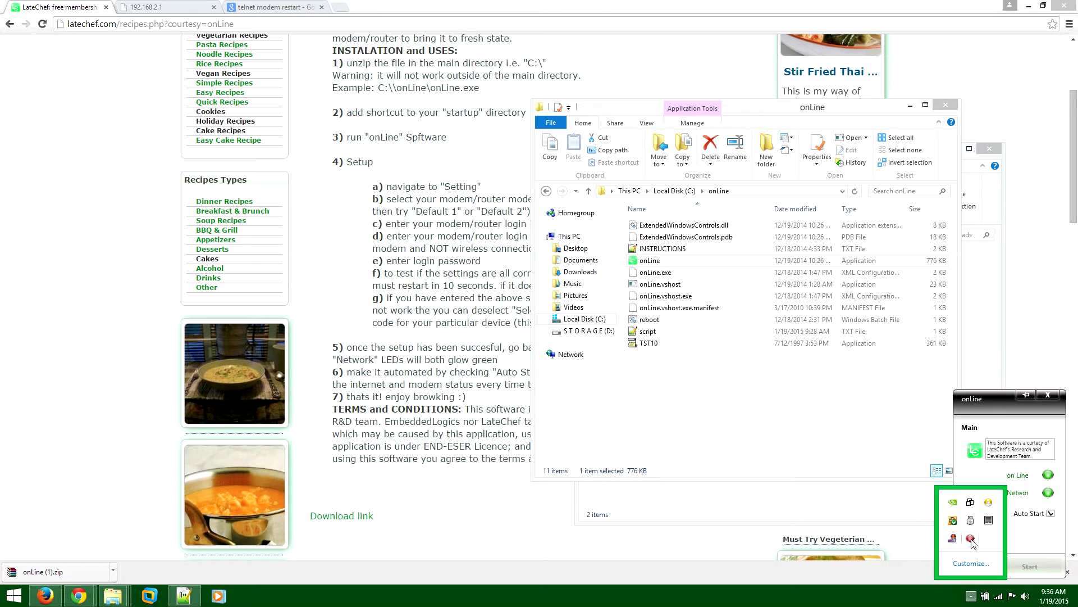
{"action": "left_click", "coordinate": [1024, 443]}
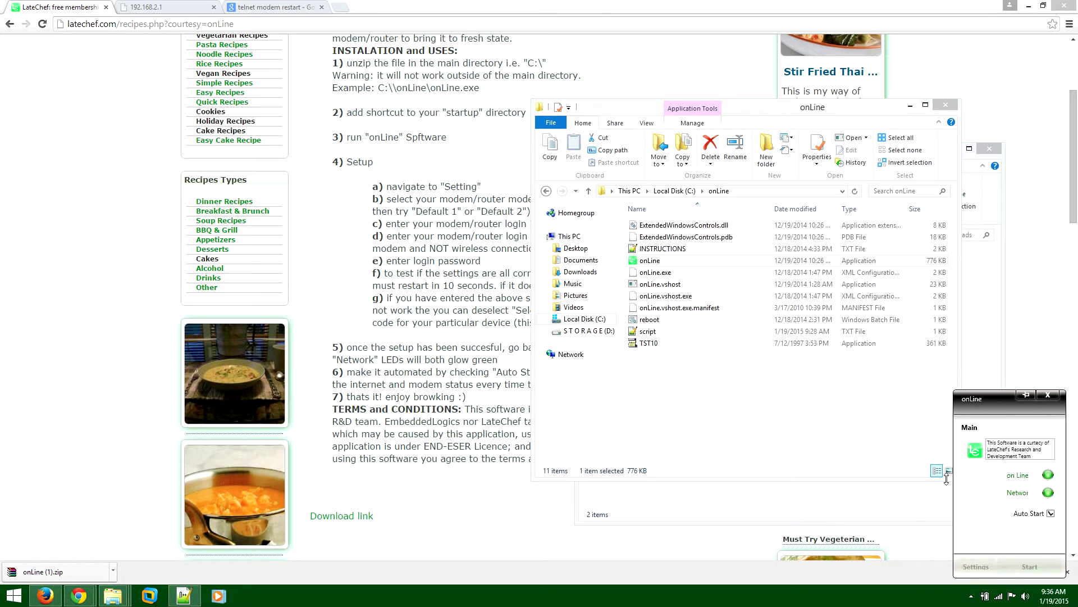
{"action": "left_click", "coordinate": [1026, 395]}
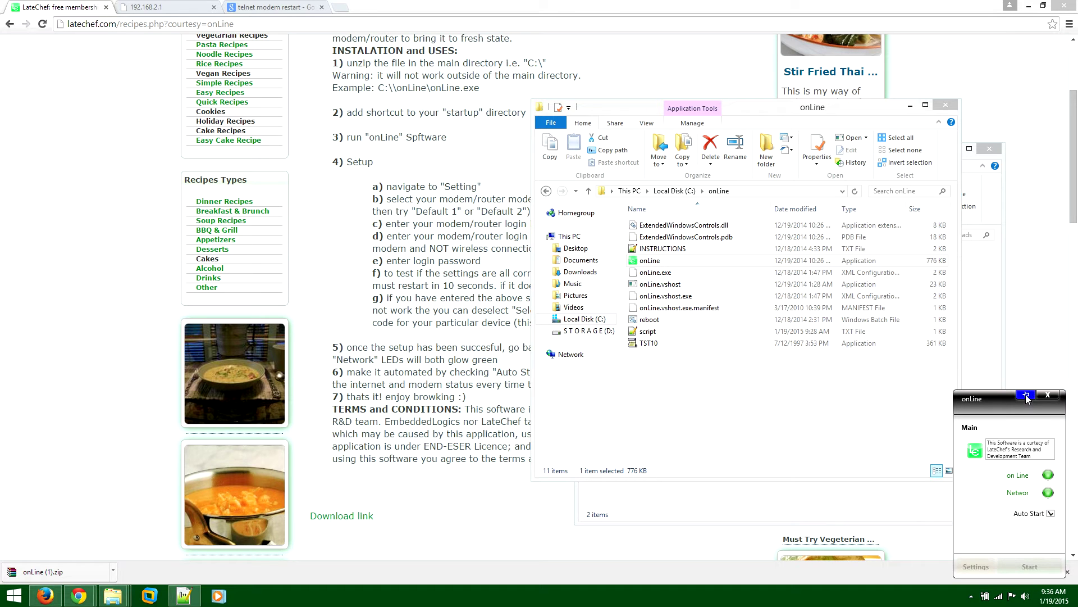
{"action": "left_click", "coordinate": [1069, 573]}
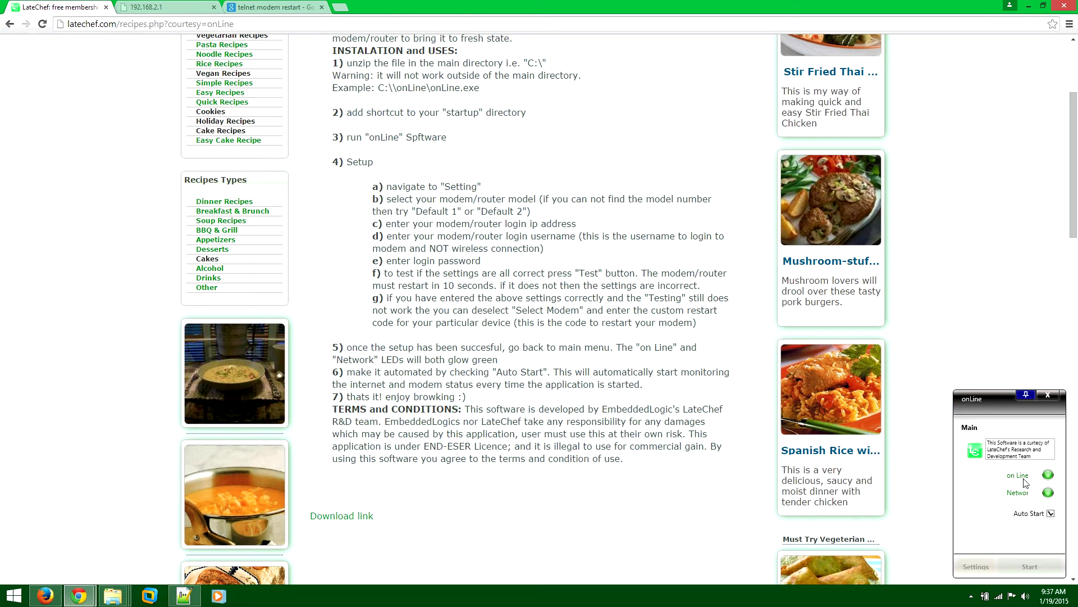
Step: In onLine Settings, enable Select Model (Default 2) and copy the IP address 192.168.2.1
{"action": "left_click", "coordinate": [975, 566]}
{"action": "left_click", "coordinate": [1051, 427]}
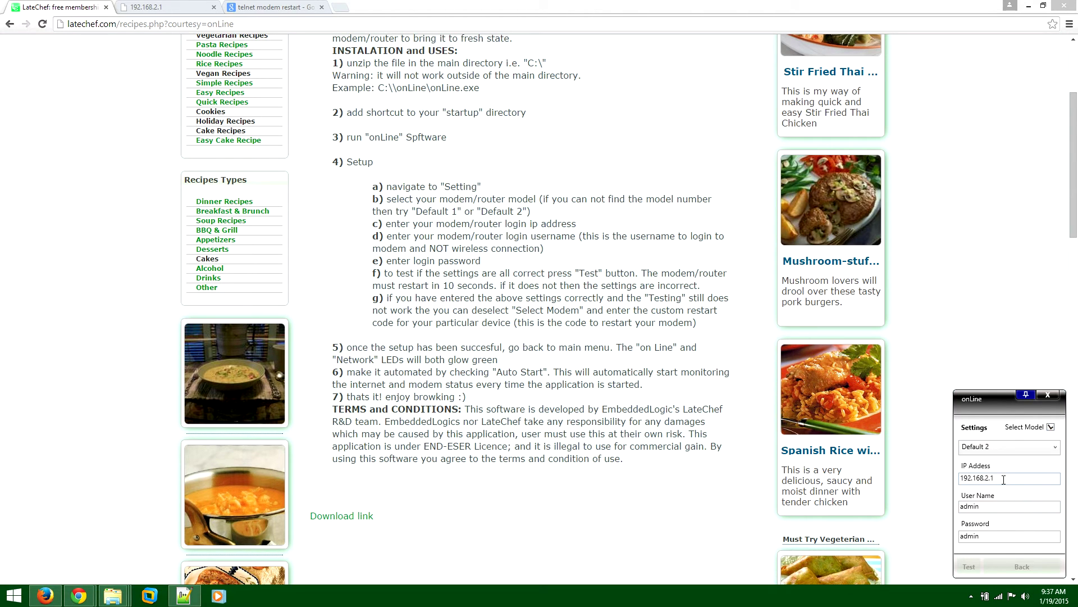
{"action": "left_click_drag", "start_coordinate": [1003, 479], "coordinate": [945, 482]}
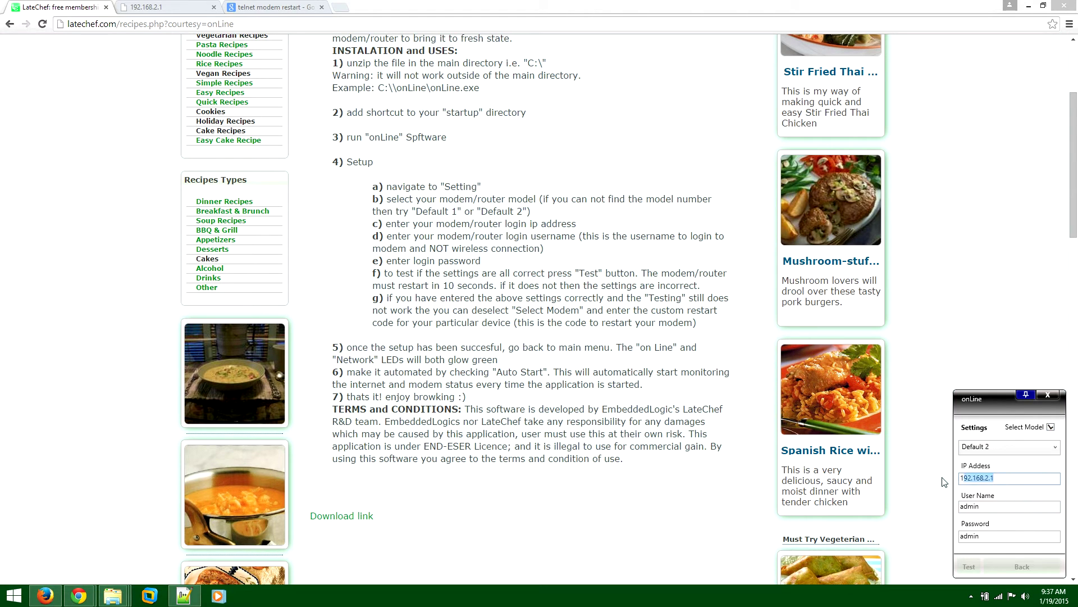
{"action": "left_click", "coordinate": [995, 510]}
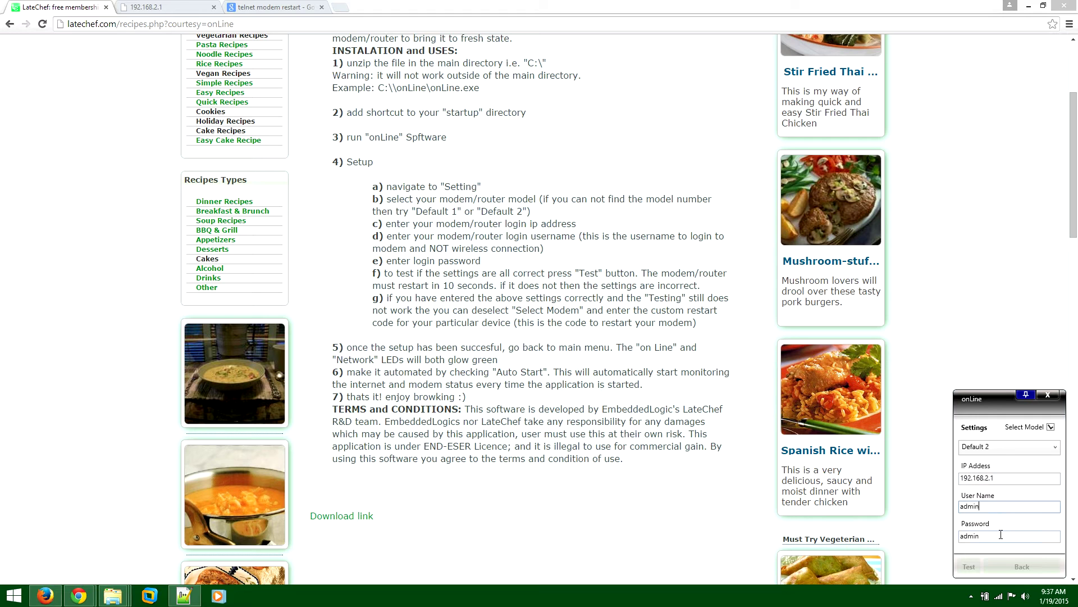
{"action": "left_click", "coordinate": [1016, 477]}
{"action": "left_click_drag", "start_coordinate": [1016, 477], "coordinate": [941, 474]}
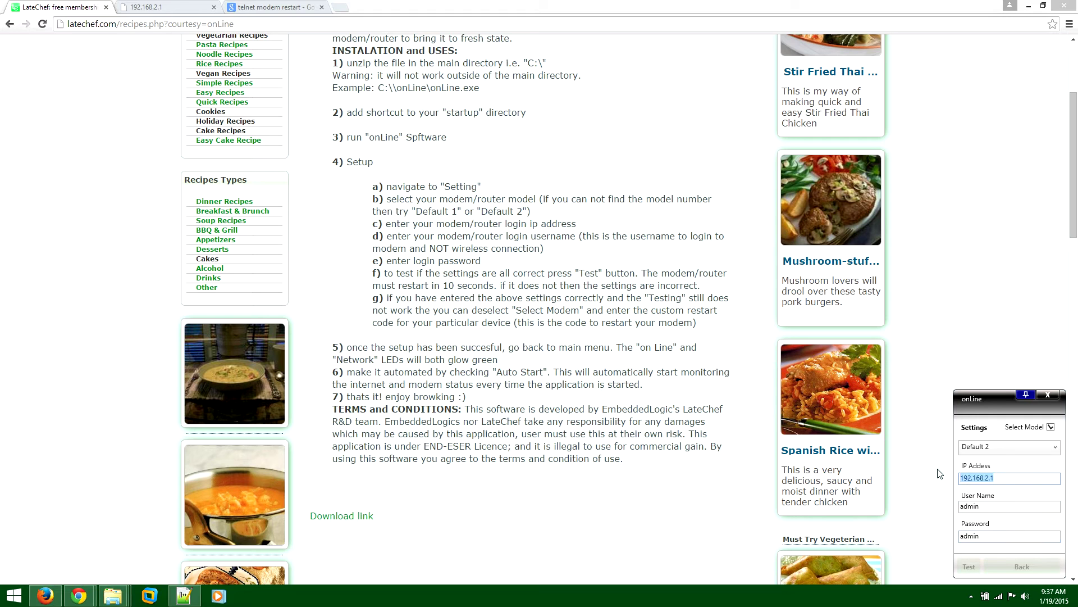
{"action": "right_click", "coordinate": [987, 483]}
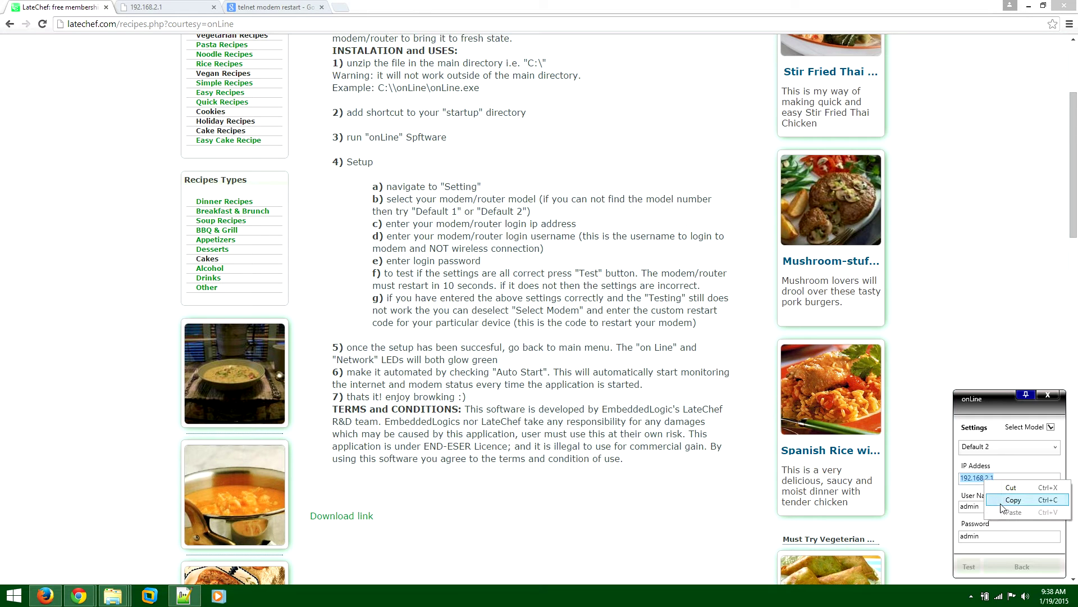
{"action": "left_click", "coordinate": [992, 489]}
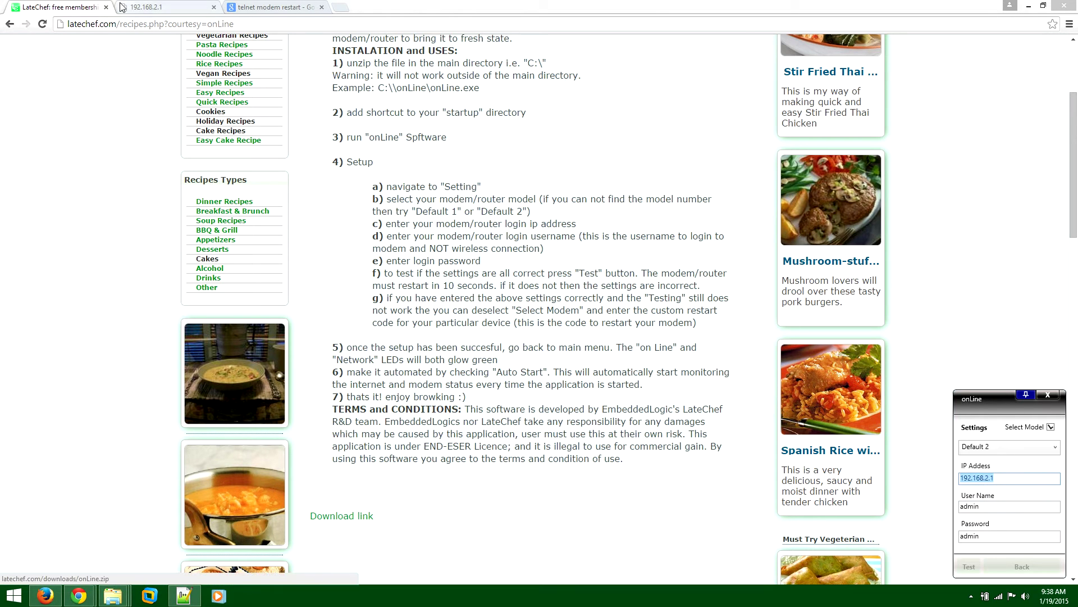
Step: Try router addresses 192.168.1.1, 192.168.0.1 and 192.168.1.2 in Chrome's address bar
{"action": "left_click", "coordinate": [138, 8]}
{"action": "left_click", "coordinate": [123, 23]}
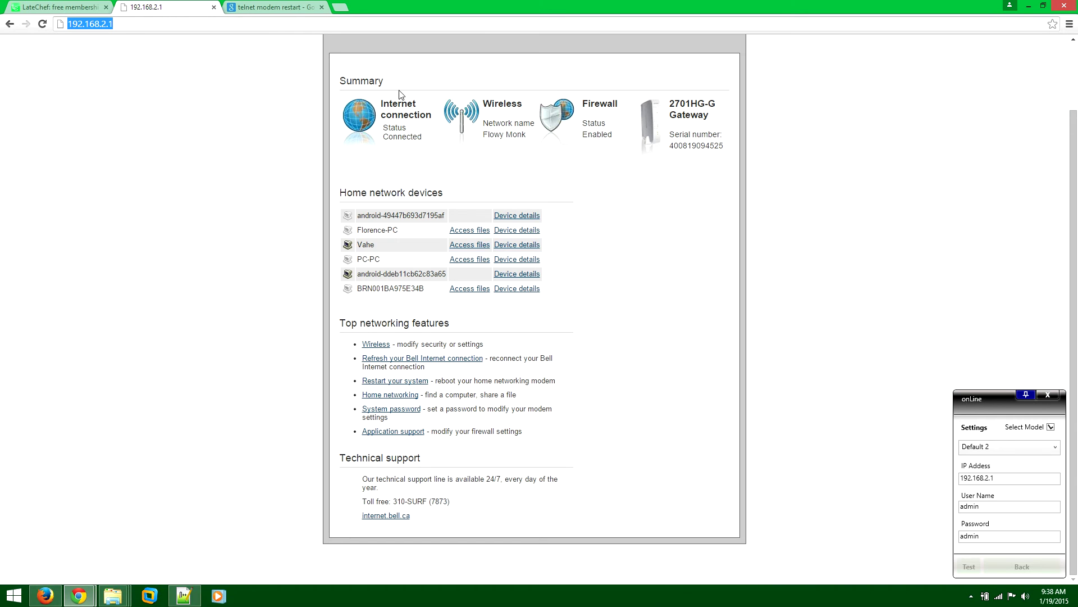
{"action": "key", "text": "End"}
{"action": "key", "text": "BackSpace"}
{"action": "key", "text": "BackSpace"}
{"action": "key", "text": "BackSpace"}
{"action": "type", "text": "1.1"}
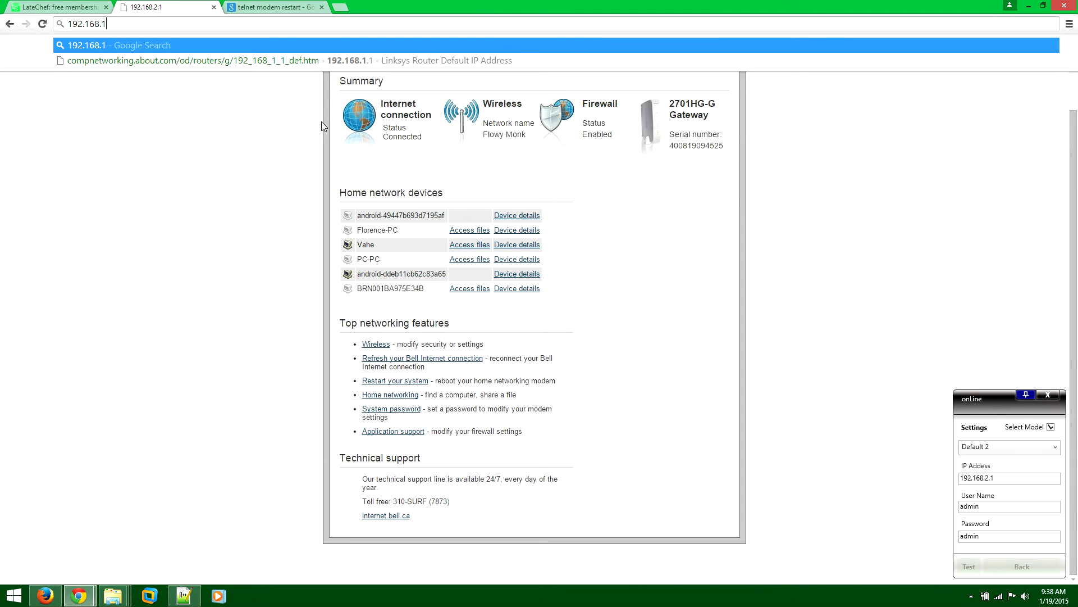
{"action": "key", "text": "BackSpace"}
{"action": "key", "text": "BackSpace"}
{"action": "key", "text": "BackSpace"}
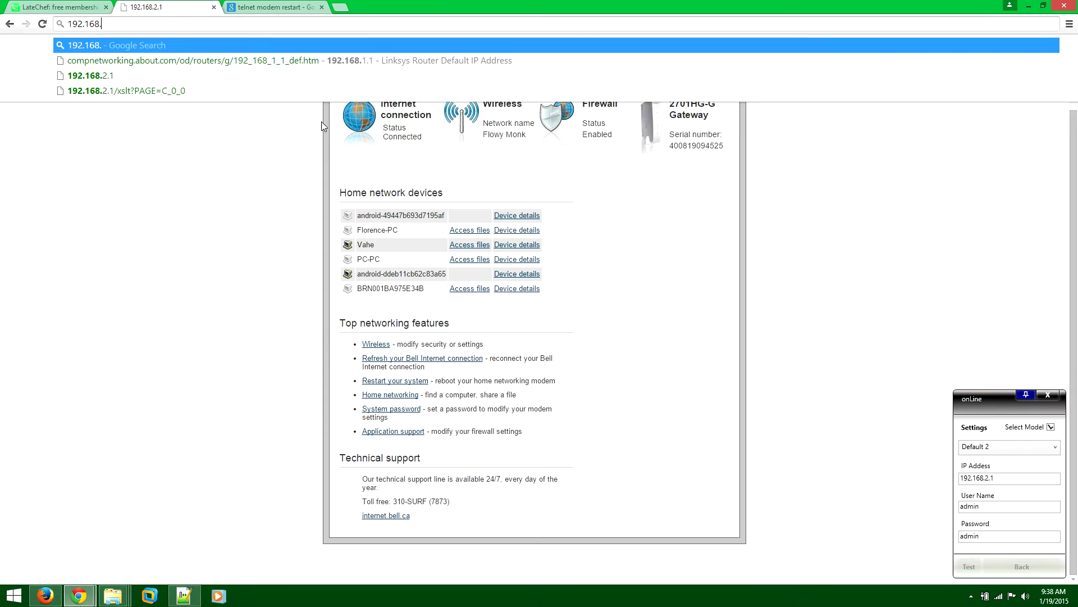
{"action": "type", "text": "0.1"}
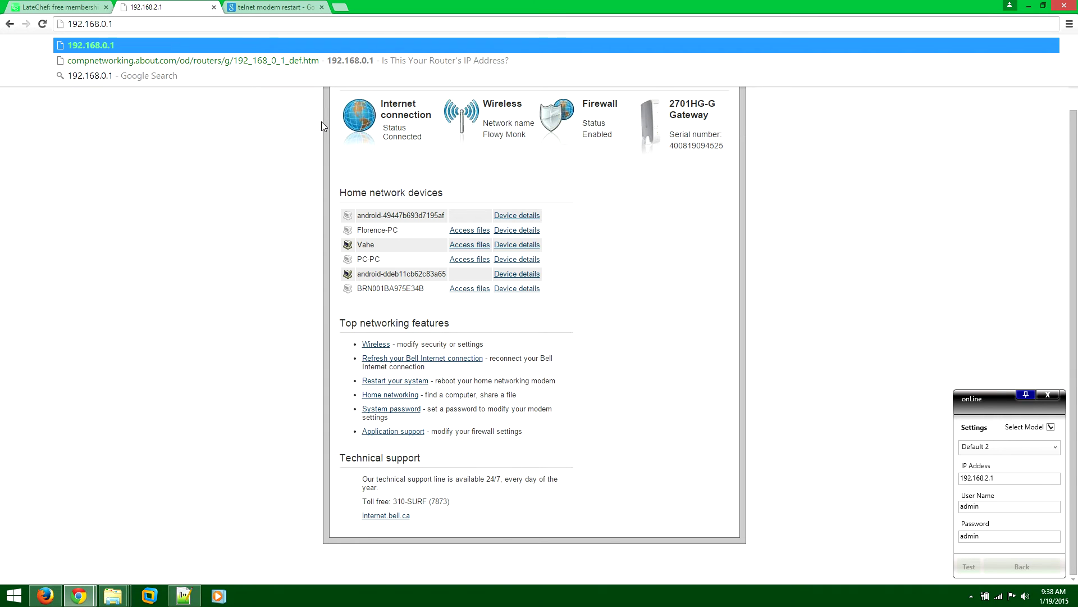
{"action": "key", "text": "BackSpace"}
{"action": "key", "text": "BackSpace"}
{"action": "key", "text": "BackSpace"}
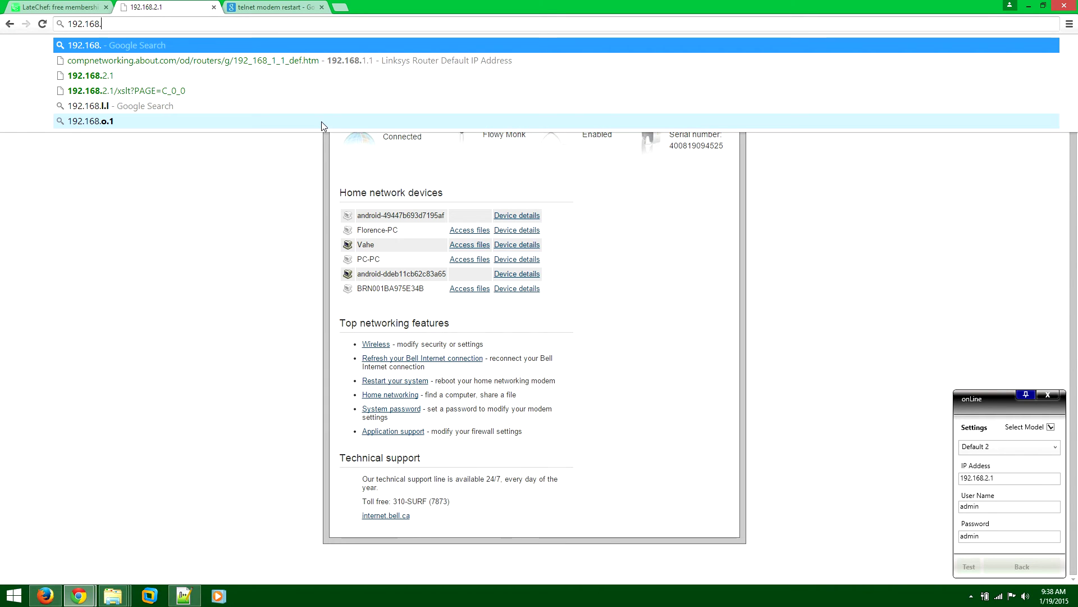
{"action": "type", "text": "1.2"}
{"action": "key", "text": "BackSpace"}
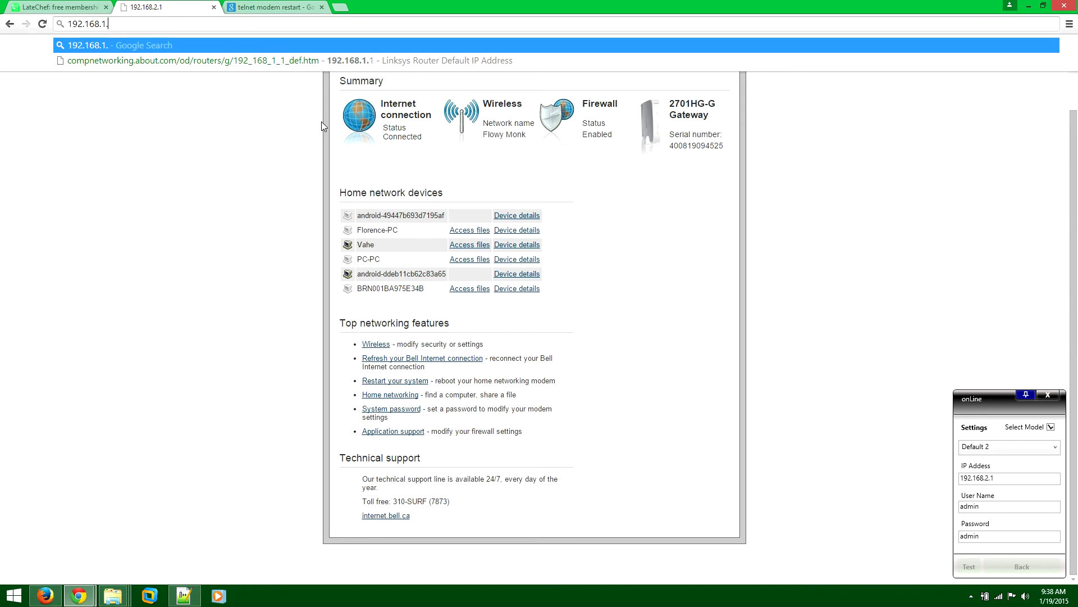
{"action": "type", "text": "0"}
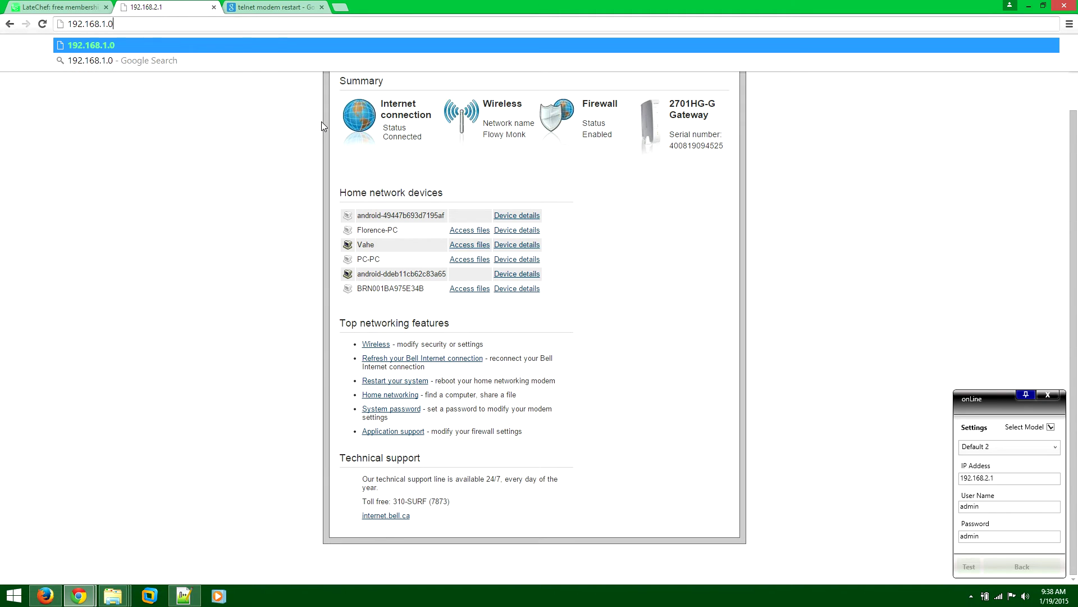
{"action": "key", "text": "BackSpace"}
{"action": "key", "text": "BackSpace"}
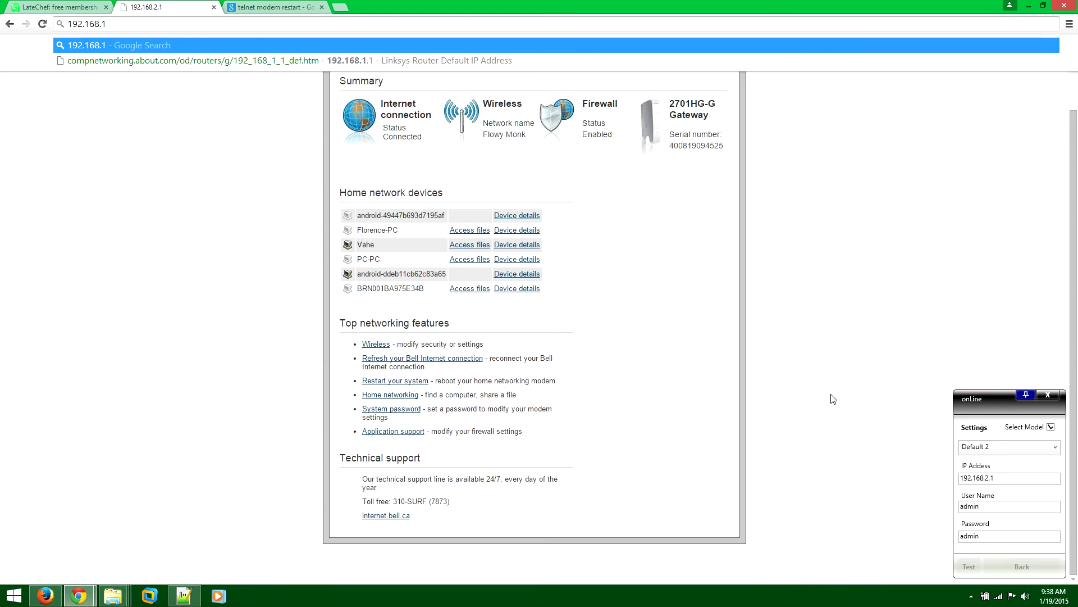
Step: Load the router admin page at 192.168.2.1, taken from onLine's IP Address field
{"action": "left_click", "coordinate": [989, 477]}
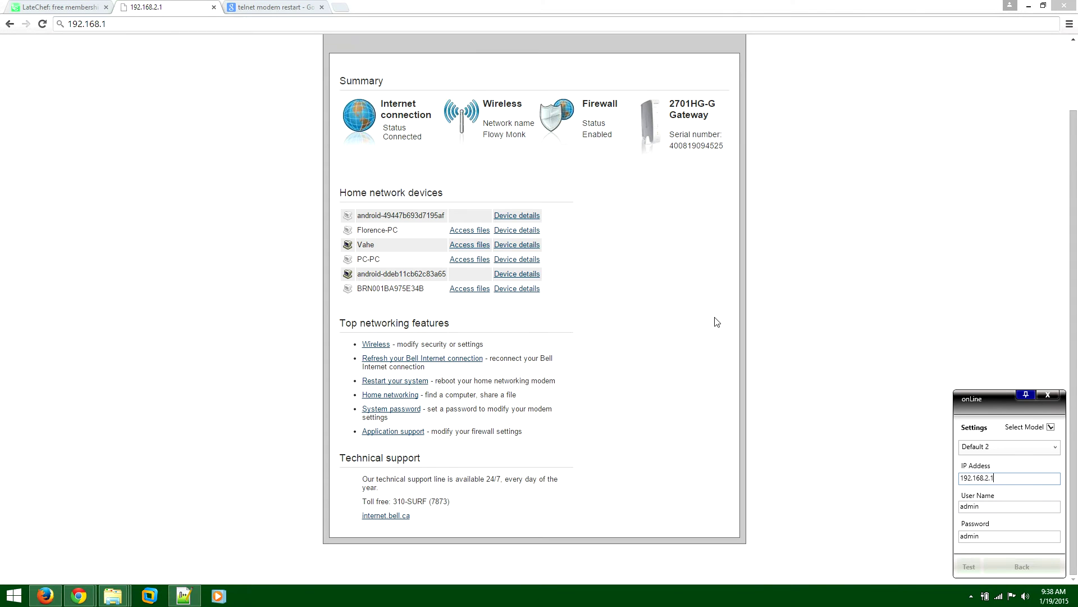
{"action": "left_click_drag", "start_coordinate": [1020, 477], "coordinate": [854, 480]}
{"action": "left_click", "coordinate": [160, 23]}
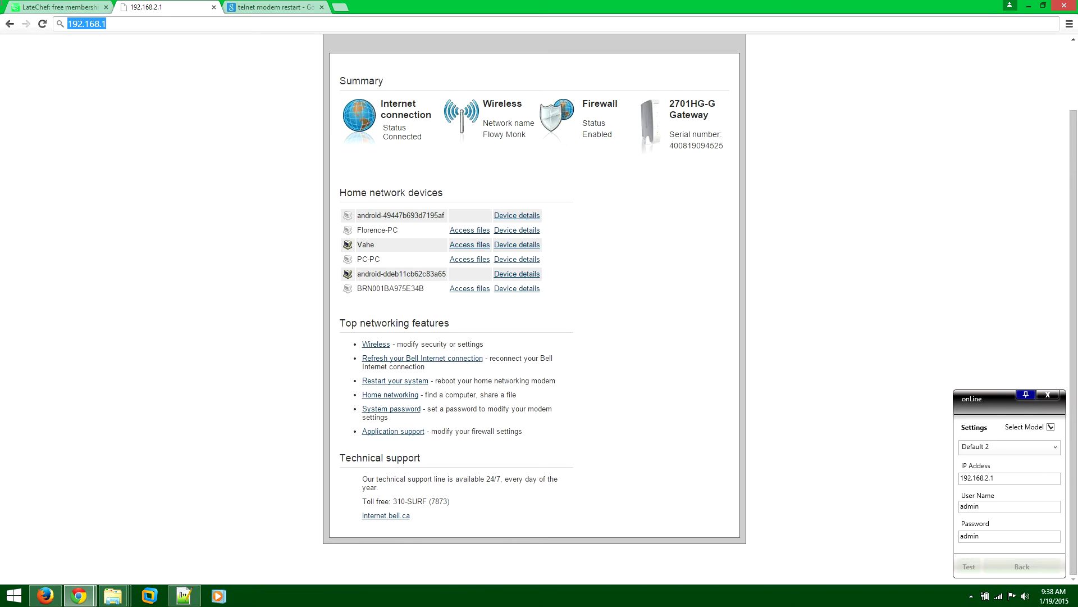
{"action": "key", "text": "ctrl+v"}
{"action": "key", "text": "Return"}
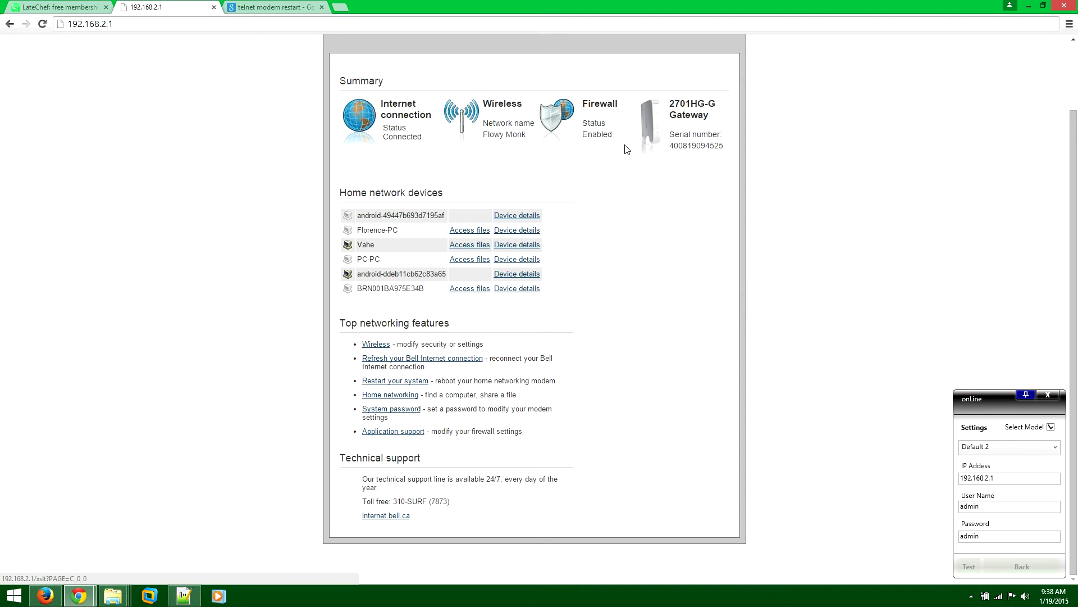
{"action": "left_click", "coordinate": [980, 524]}
{"action": "left_click", "coordinate": [987, 535]}
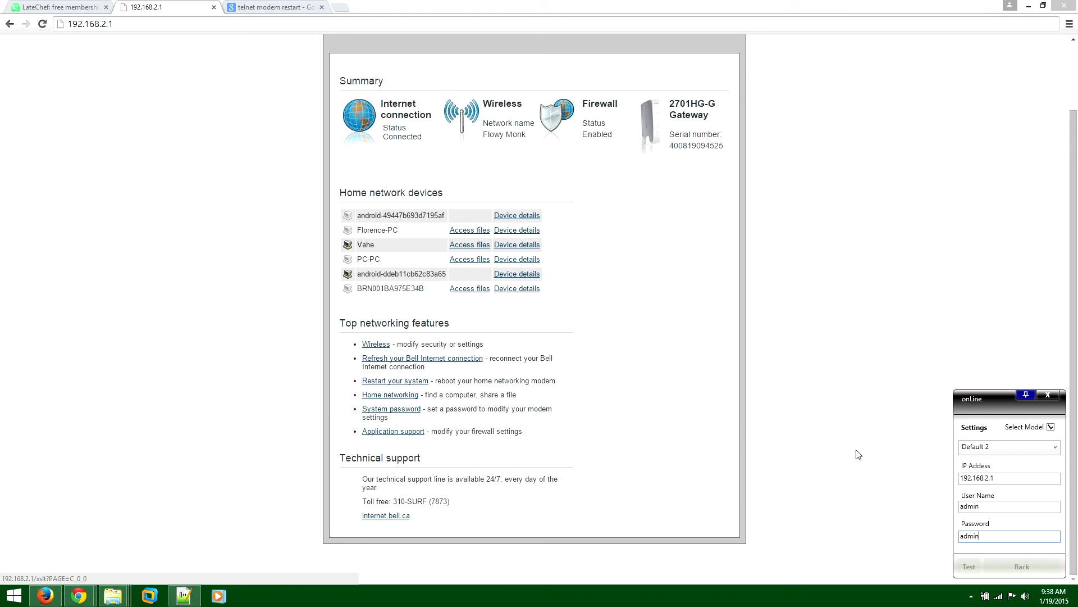
{"action": "left_click_drag", "start_coordinate": [989, 507], "coordinate": [924, 534]}
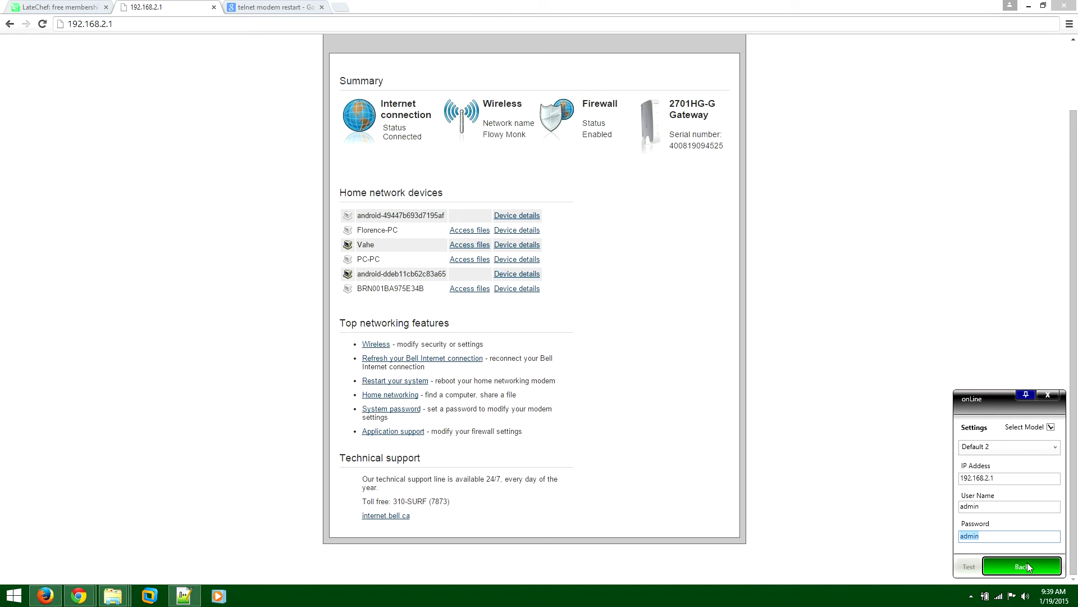
Step: Switch the modem model to Default 1 and run the restart Test three times
{"action": "left_click", "coordinate": [1018, 448]}
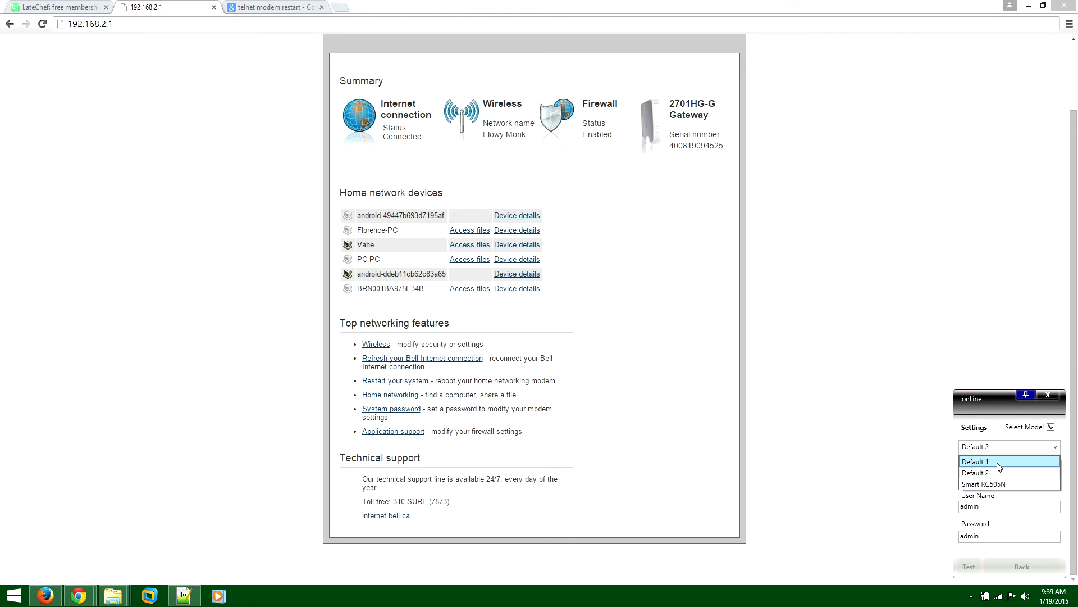
{"action": "left_click", "coordinate": [998, 466]}
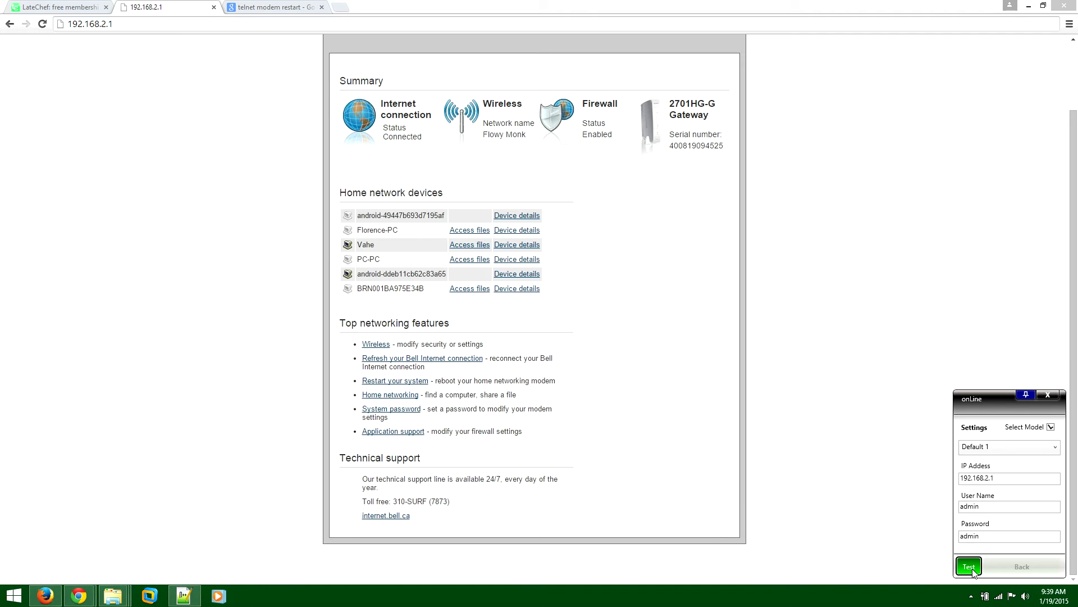
{"action": "left_click", "coordinate": [969, 566]}
{"action": "left_click", "coordinate": [970, 567]}
{"action": "left_click", "coordinate": [970, 566]}
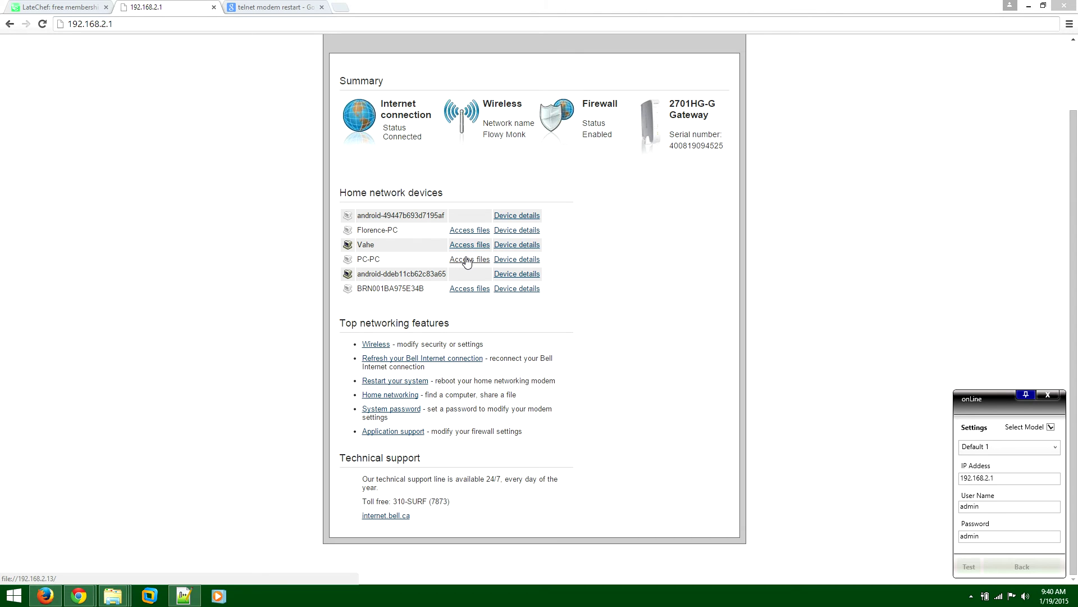
Step: Switch the model back to Default 2, run Test three times, then reopen the model list
{"action": "left_click", "coordinate": [989, 447]}
{"action": "left_click", "coordinate": [987, 473]}
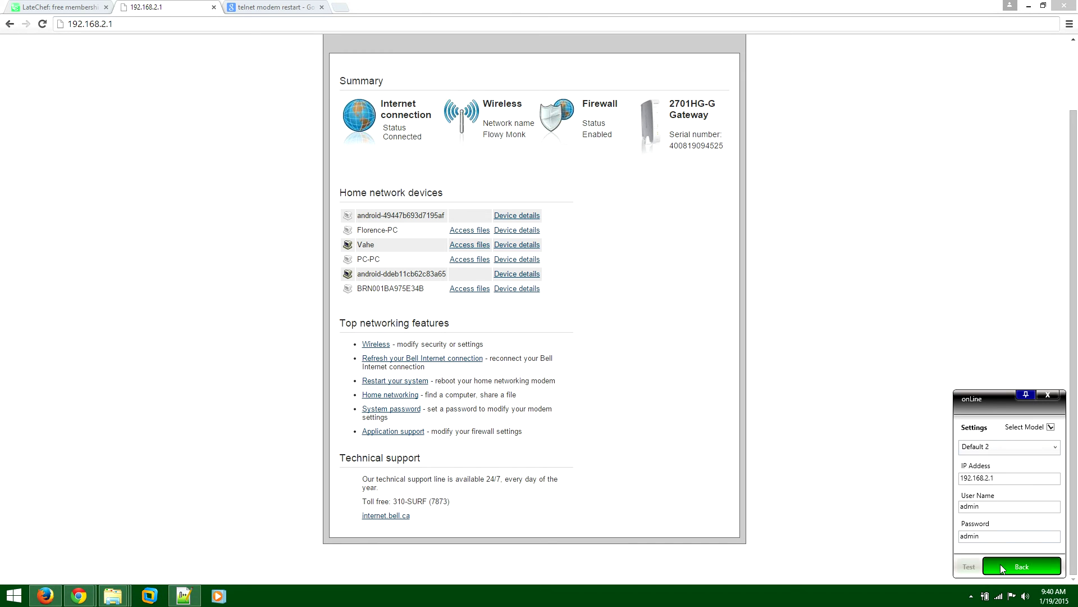
{"action": "left_click", "coordinate": [967, 568]}
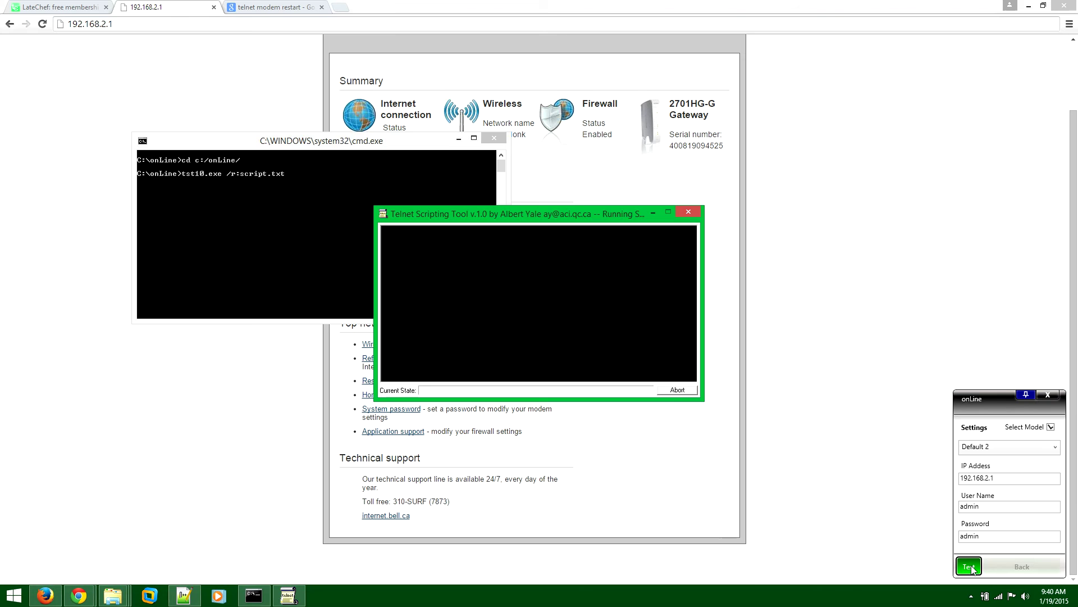
{"action": "left_click", "coordinate": [974, 569]}
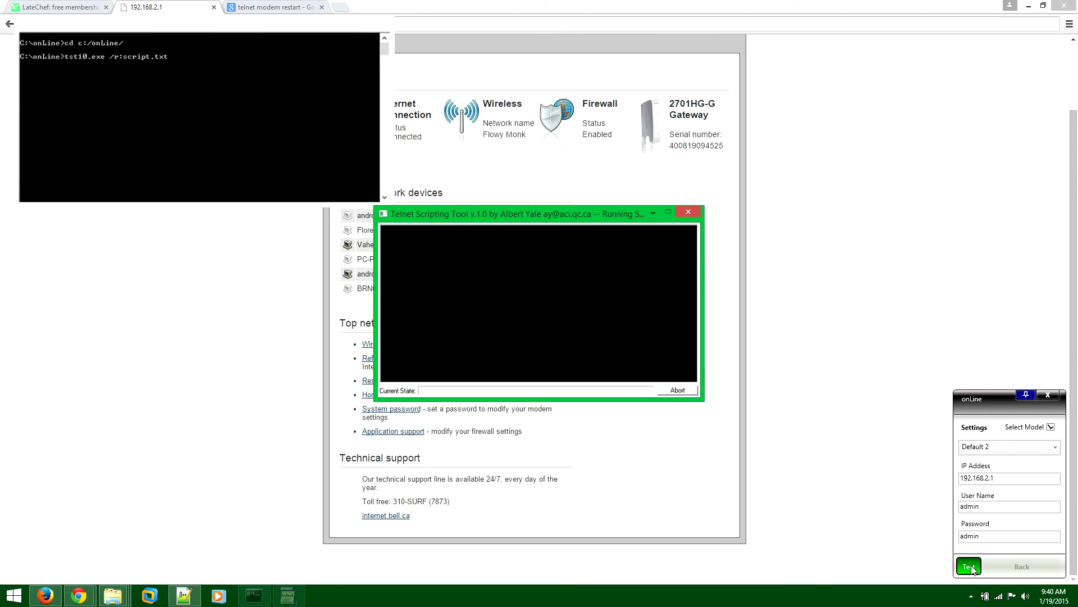
{"action": "left_click", "coordinate": [973, 568]}
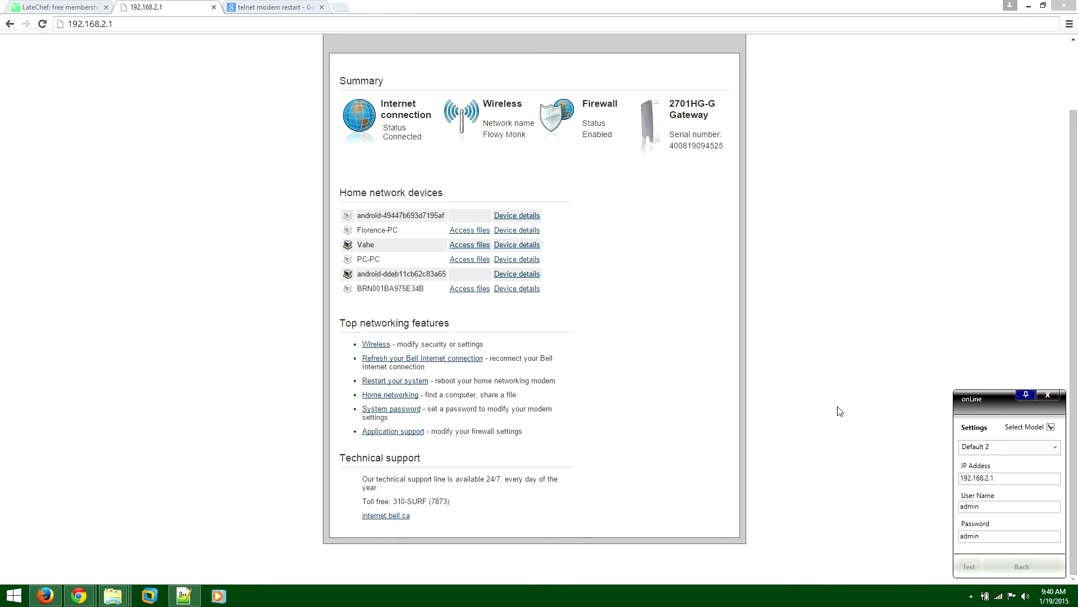
{"action": "left_click", "coordinate": [1000, 446]}
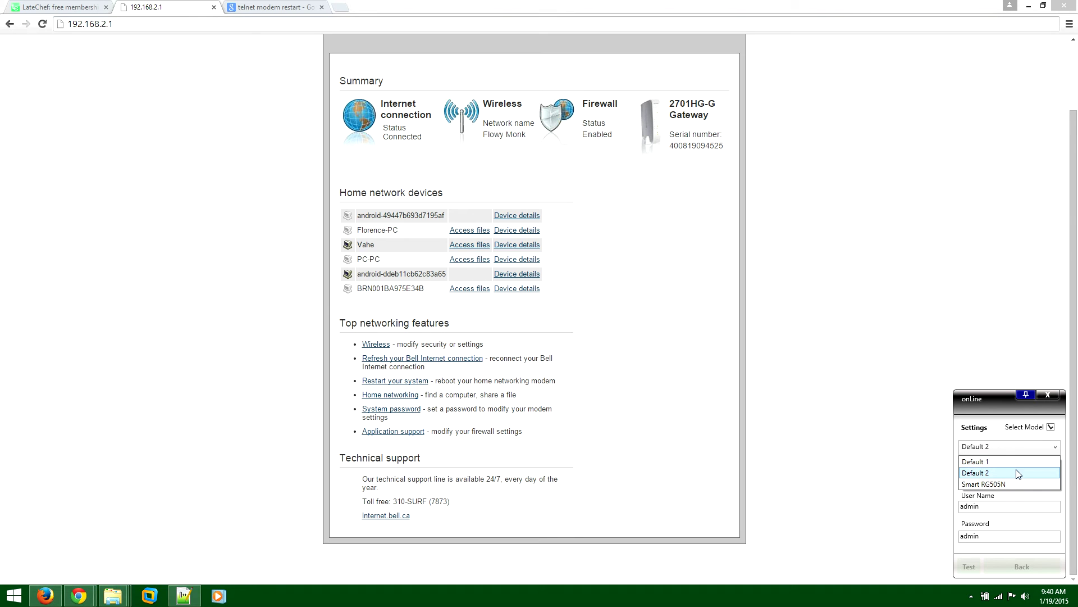
Step: Turn off Select Model and try custom restart commands such as restart and reboot
{"action": "left_click", "coordinate": [1052, 428]}
{"action": "left_click", "coordinate": [1053, 428]}
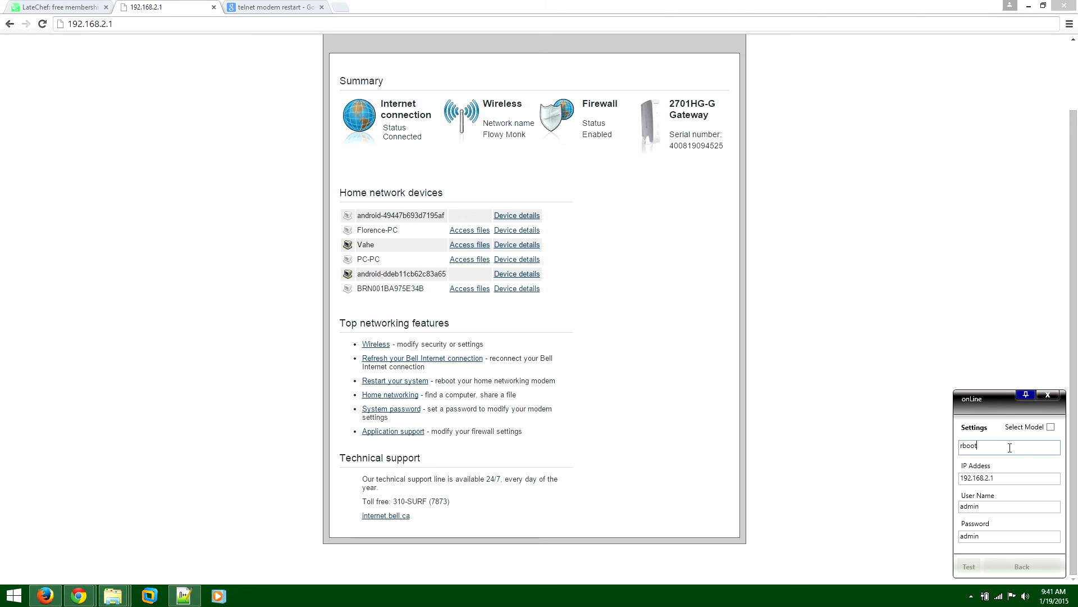
{"action": "left_click_drag", "start_coordinate": [1009, 445], "coordinate": [908, 447]}
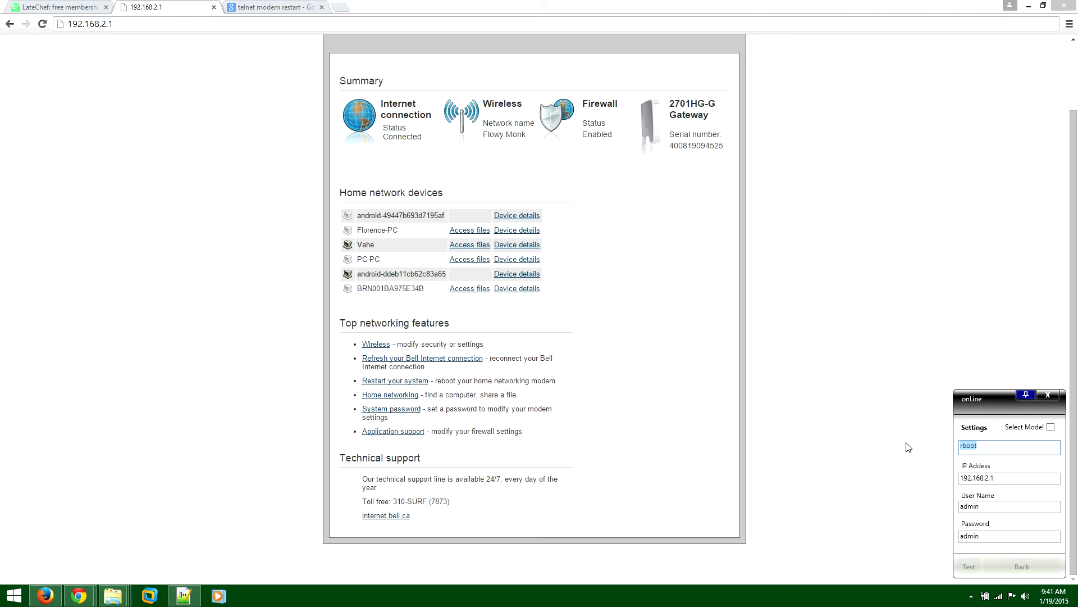
{"action": "type", "text": "restar"}
{"action": "key", "text": "ctrl+a"}
{"action": "type", "text": "res"}
{"action": "type", "text": "boot"}
Step: Test the command 'reset', then settle on 'rboot' as the restart script
{"action": "key", "text": "ctrl+a"}
{"action": "type", "text": "reset"}
{"action": "left_click", "coordinate": [969, 566]}
{"action": "type", "text": "rstar"}
{"action": "key", "text": "ctrl+a"}
{"action": "type", "text": "rboot"}
Step: View the 'telnet modem restart' Google search, then return onLine to its Main status page
{"action": "left_click", "coordinate": [272, 7]}
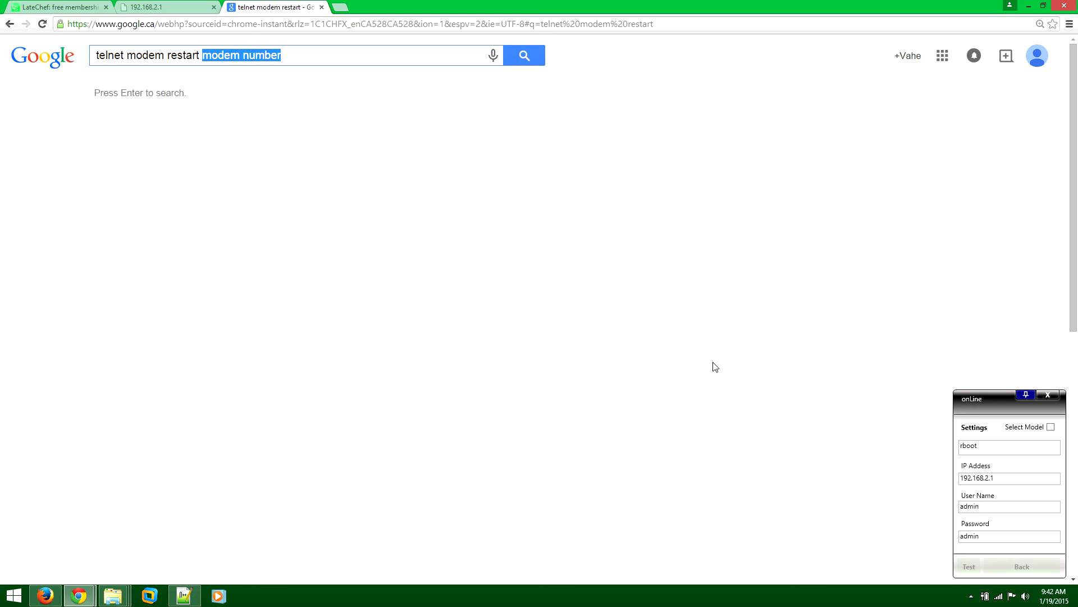
{"action": "left_click", "coordinate": [995, 446]}
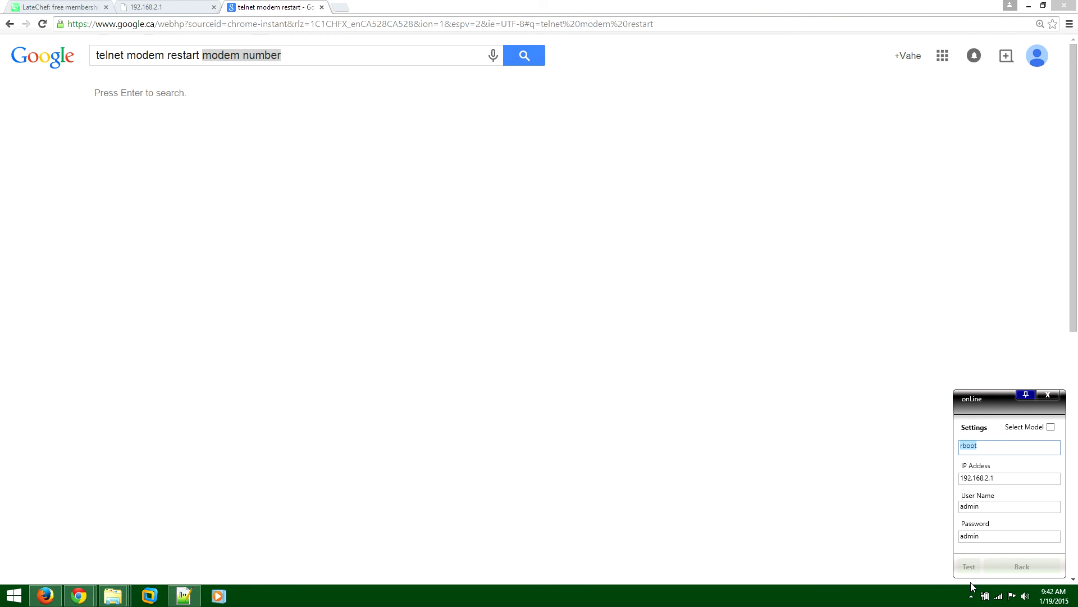
{"action": "left_click", "coordinate": [1006, 571]}
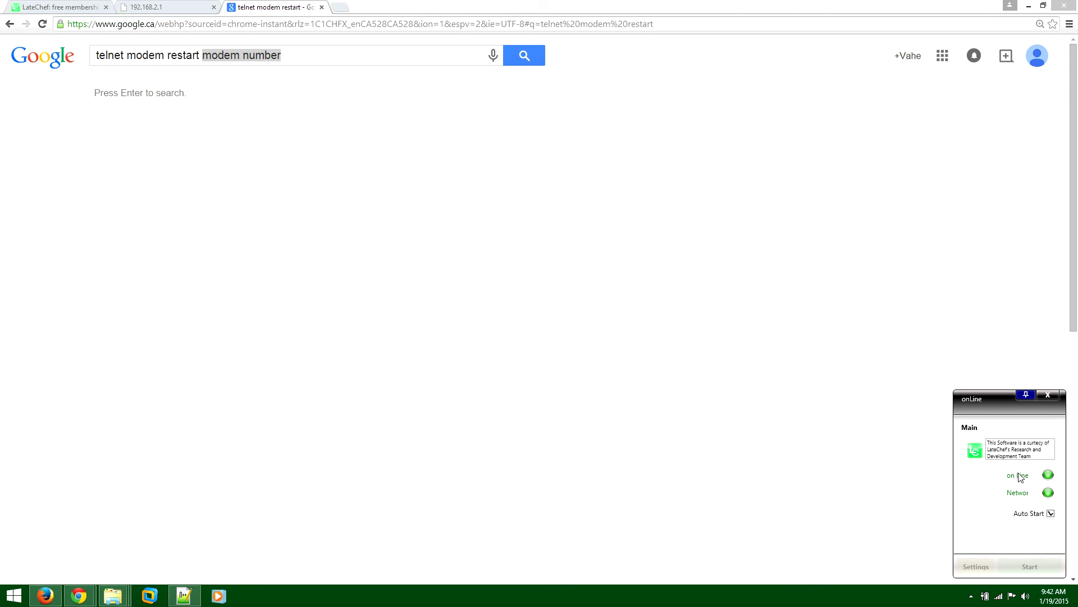
Step: Toggle onLine's Auto Start off and back on so it stays enabled, and minimise Chrome
{"action": "left_click", "coordinate": [1052, 514]}
{"action": "left_click", "coordinate": [1051, 513]}
{"action": "left_click", "coordinate": [1028, 6]}
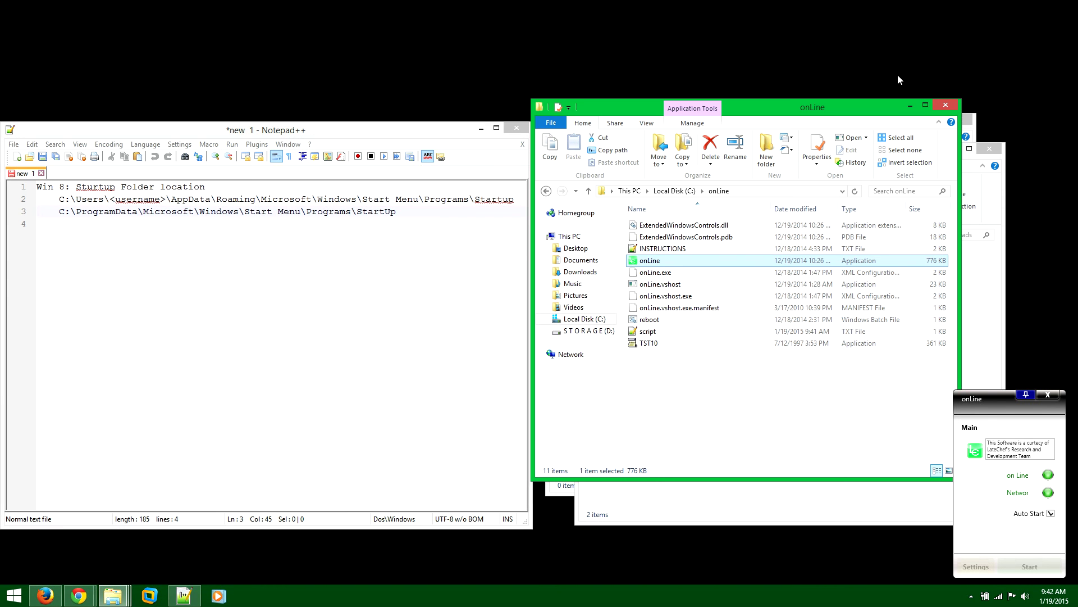
Step: Create an 'onLine - Shortcut' on the desktop from C:\onLine\onLine.exe, then cut that shortcut
{"action": "left_click", "coordinate": [480, 137]}
{"action": "left_click", "coordinate": [480, 129]}
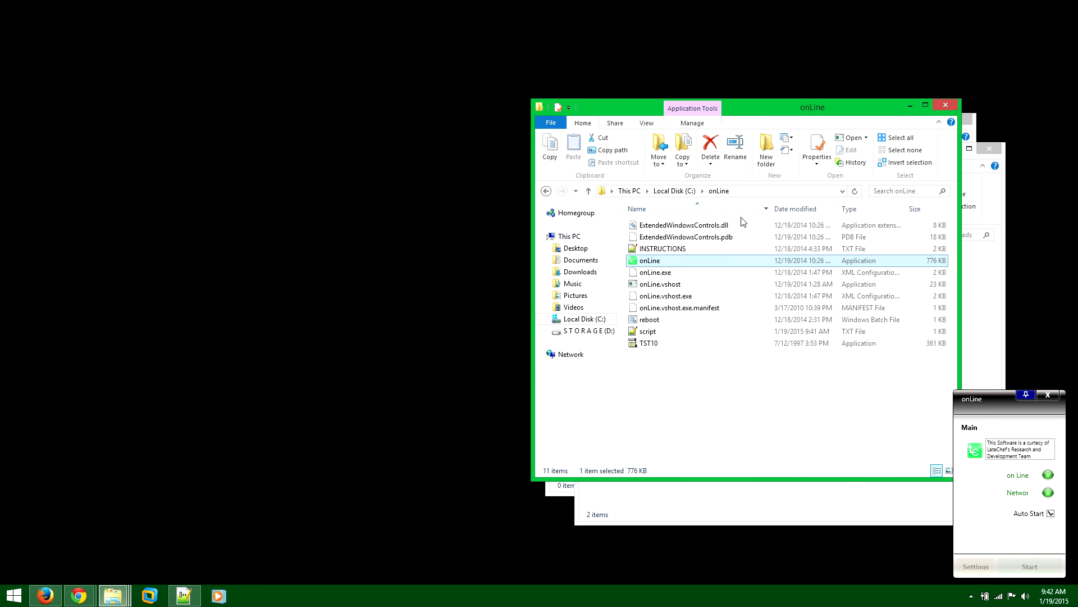
{"action": "right_click", "coordinate": [658, 264]}
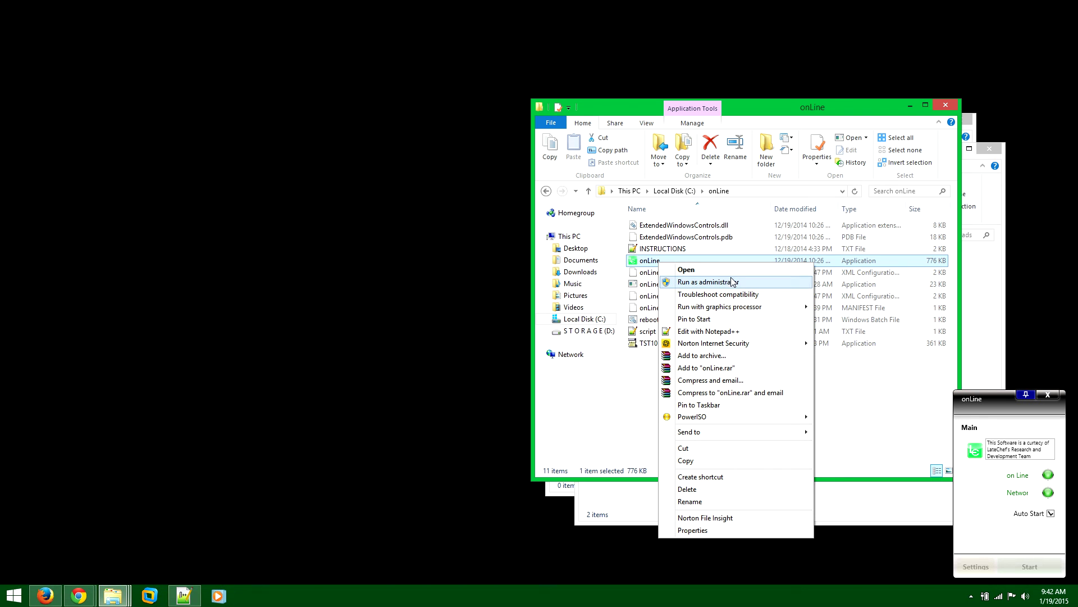
{"action": "mouse_move", "coordinate": [734, 310]}
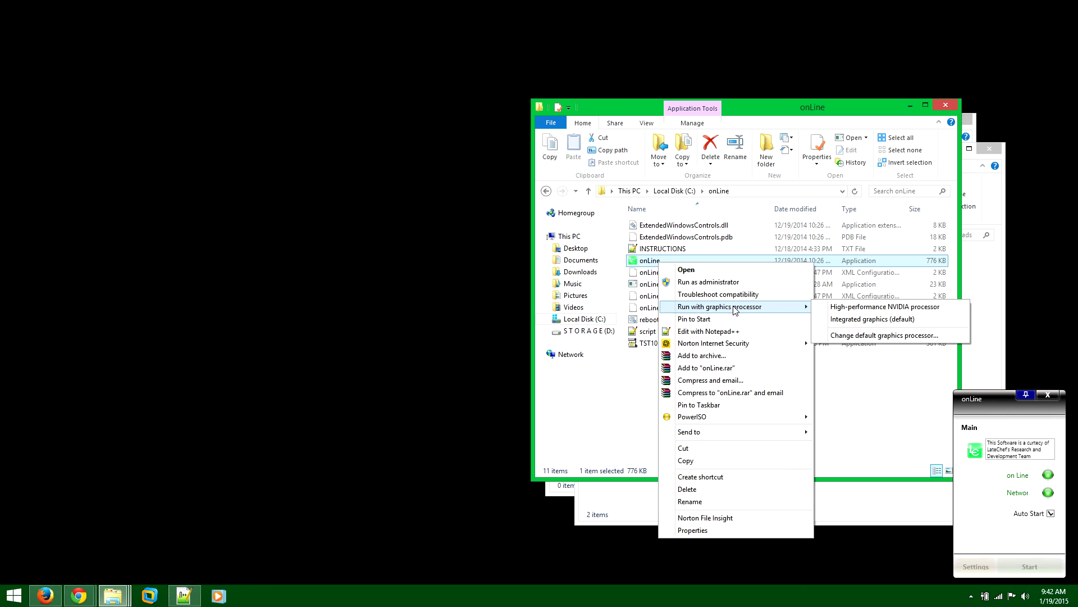
{"action": "left_click", "coordinate": [652, 264]}
{"action": "right_click", "coordinate": [651, 268]}
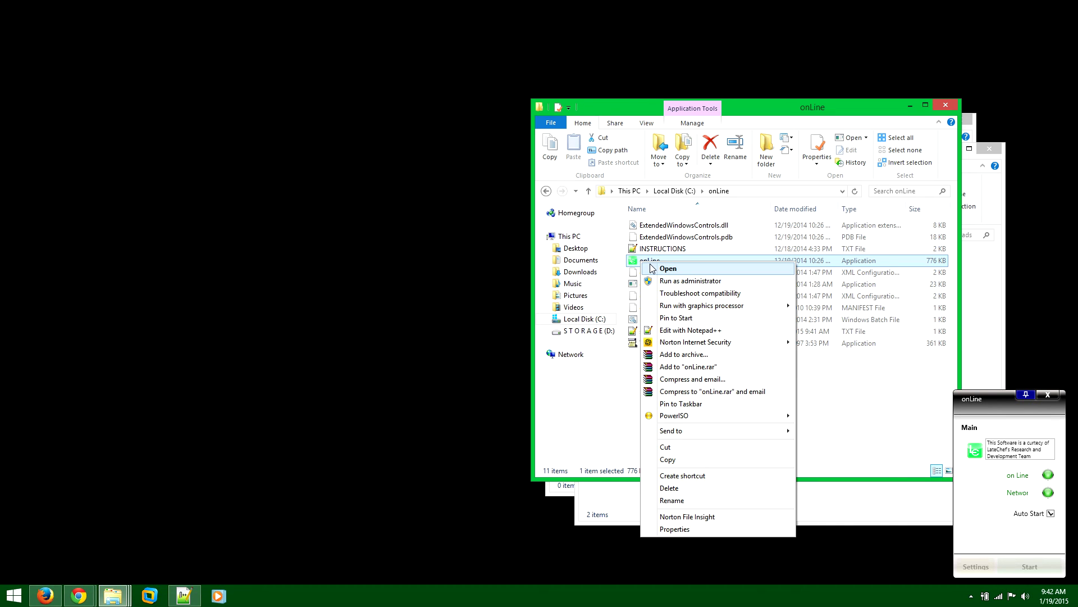
{"action": "mouse_move", "coordinate": [711, 432]}
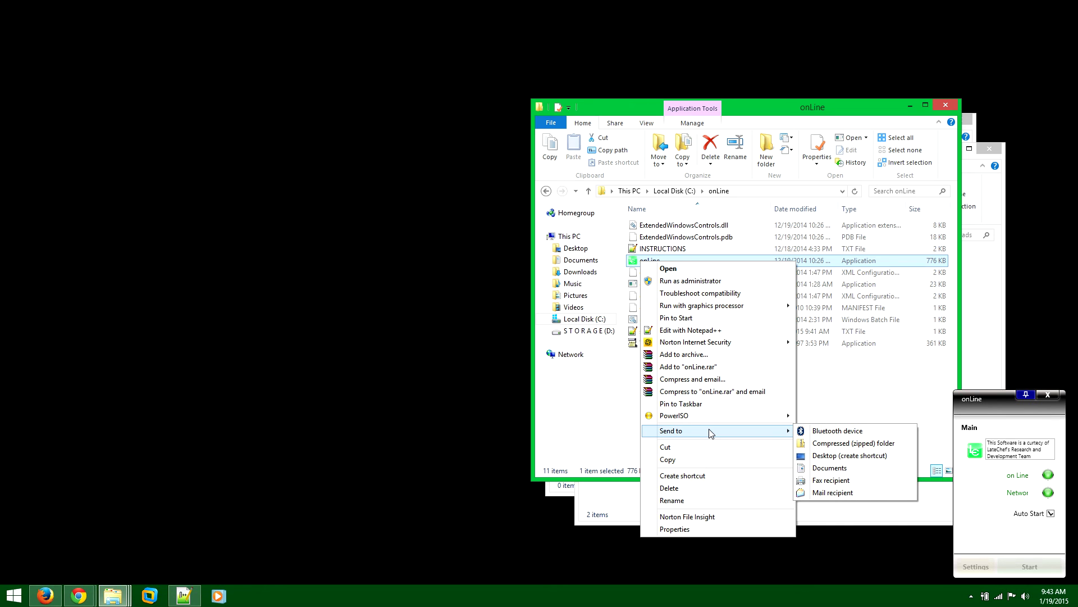
{"action": "left_click", "coordinate": [832, 456]}
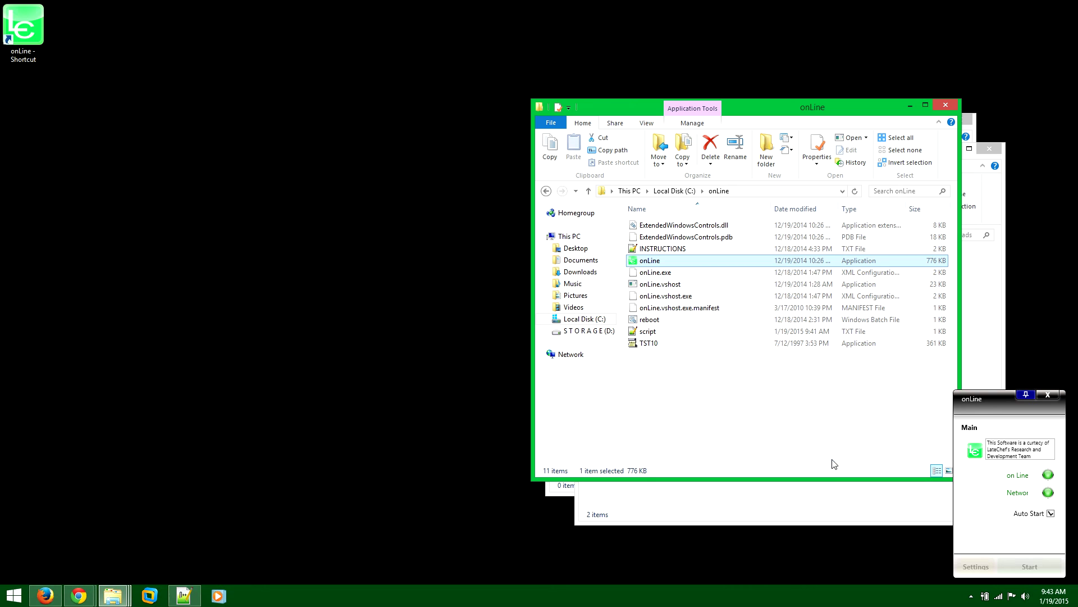
{"action": "right_click", "coordinate": [34, 25]}
{"action": "left_click", "coordinate": [84, 222]}
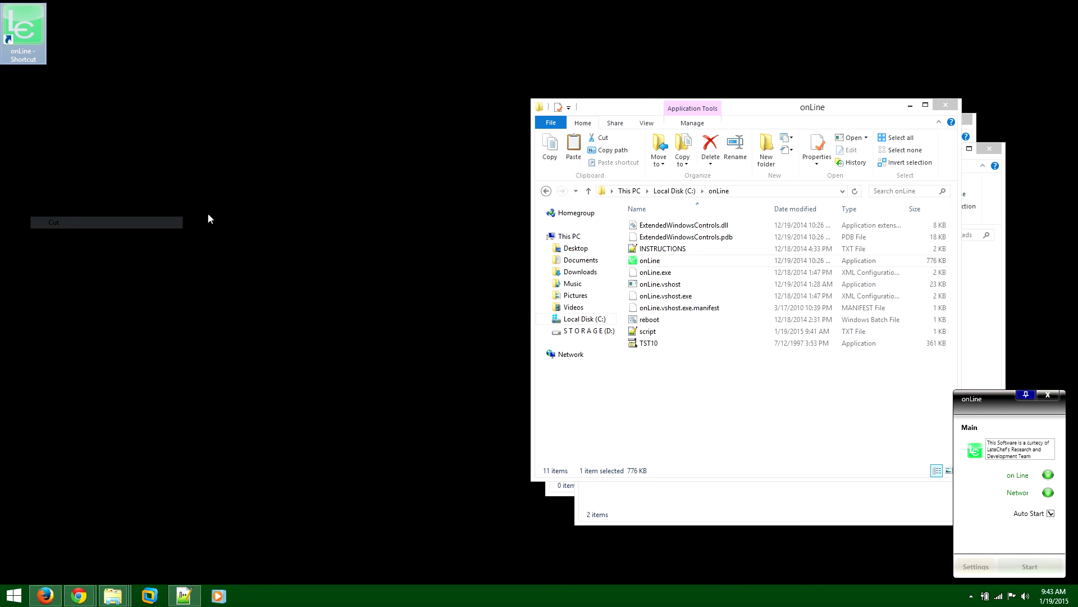
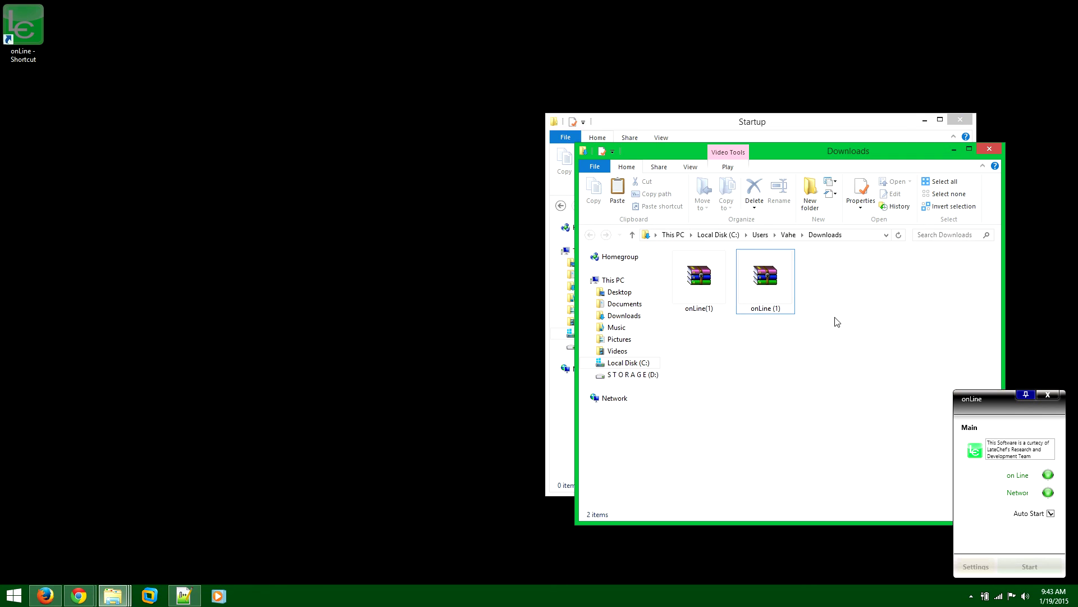
Step: Remove the two onLine archives from Downloads and minimize that window so the empty Startup folder is visible
{"action": "left_click_drag", "start_coordinate": [825, 354], "coordinate": [663, 247]}
{"action": "key", "text": "Delete"}
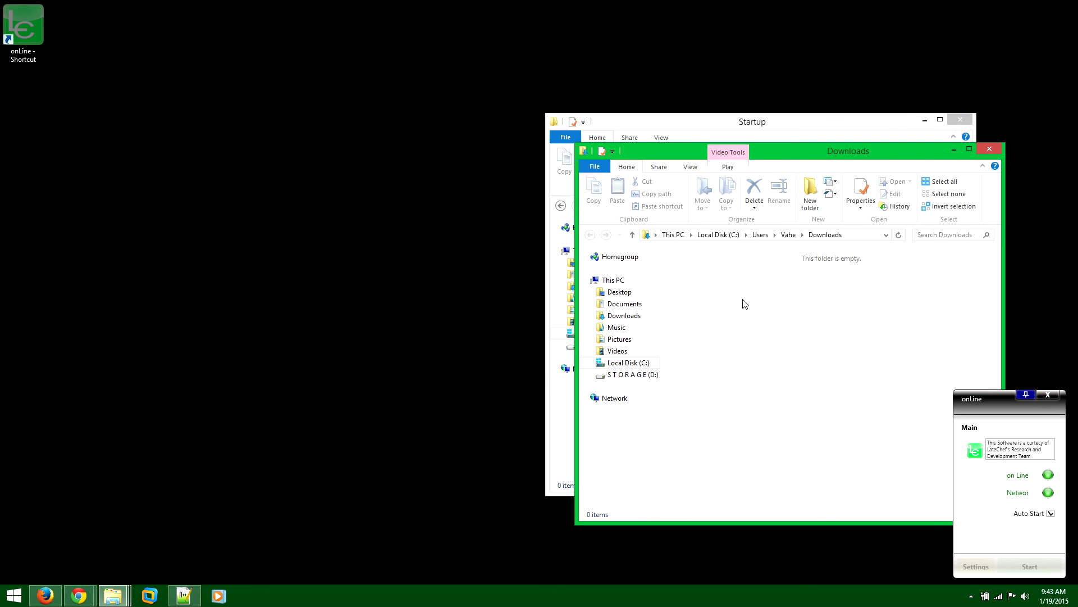
{"action": "left_click", "coordinate": [954, 150]}
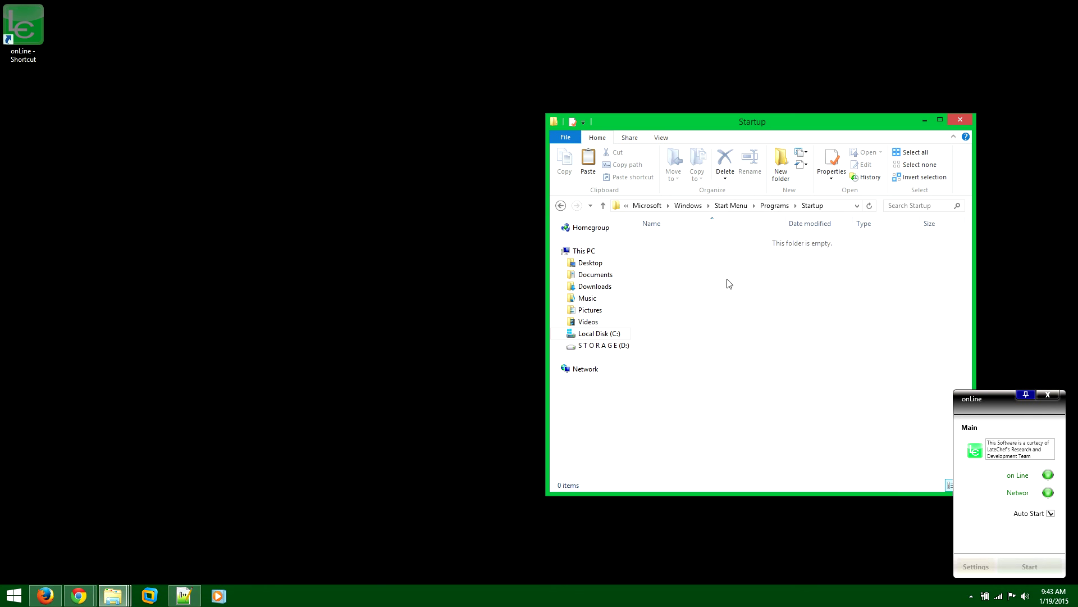
Step: Paste the copied onLine shortcut into the empty Startup folder as 'onLine - Shortcut'
{"action": "right_click", "coordinate": [738, 294]}
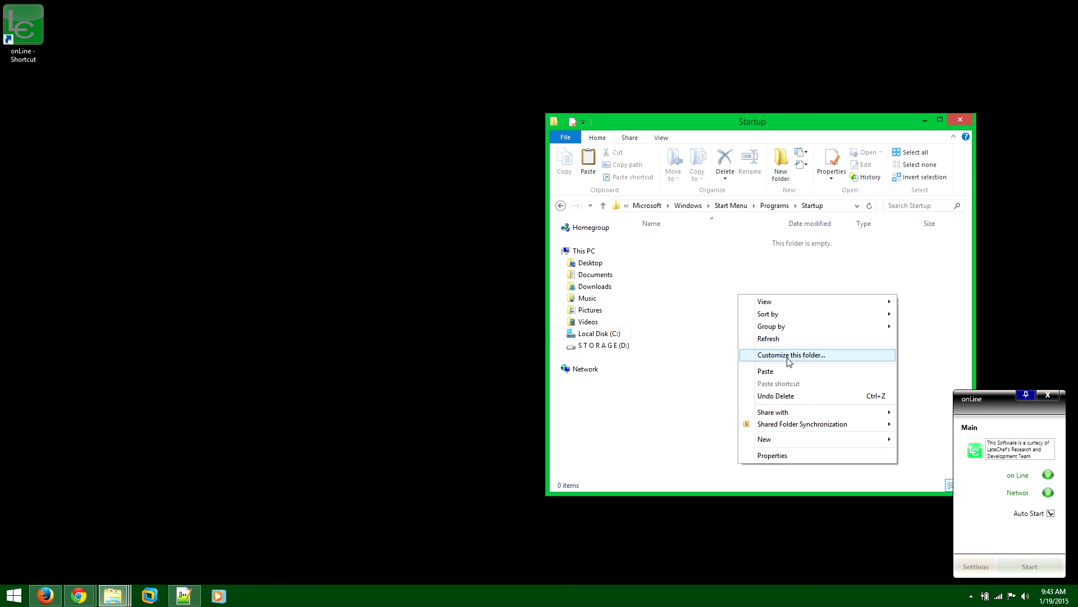
{"action": "left_click", "coordinate": [782, 370]}
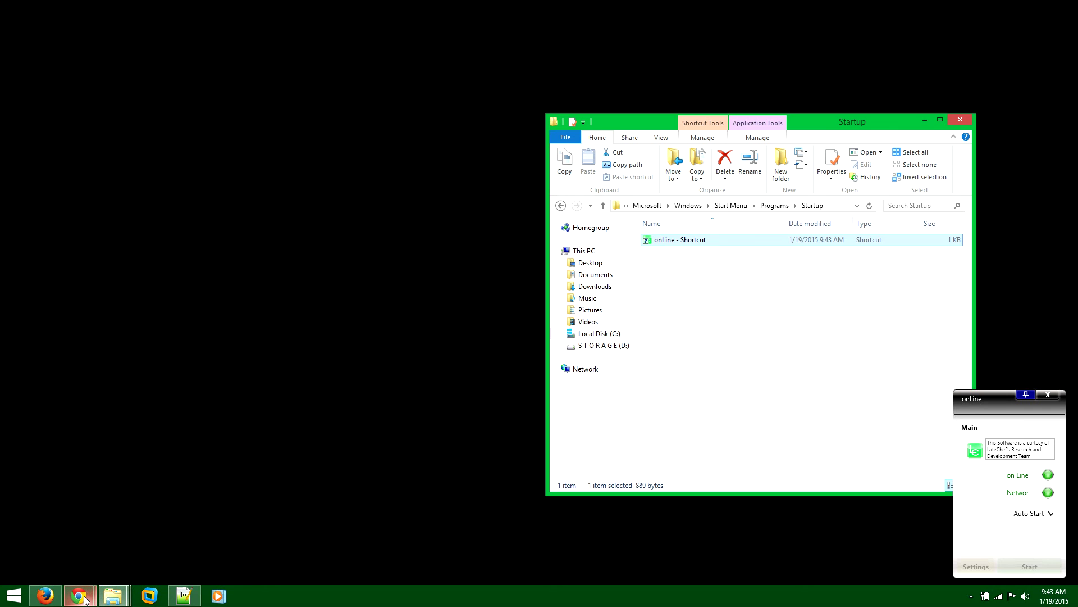
{"action": "mouse_move", "coordinate": [84, 599]}
{"action": "left_click", "coordinate": [342, 501]}
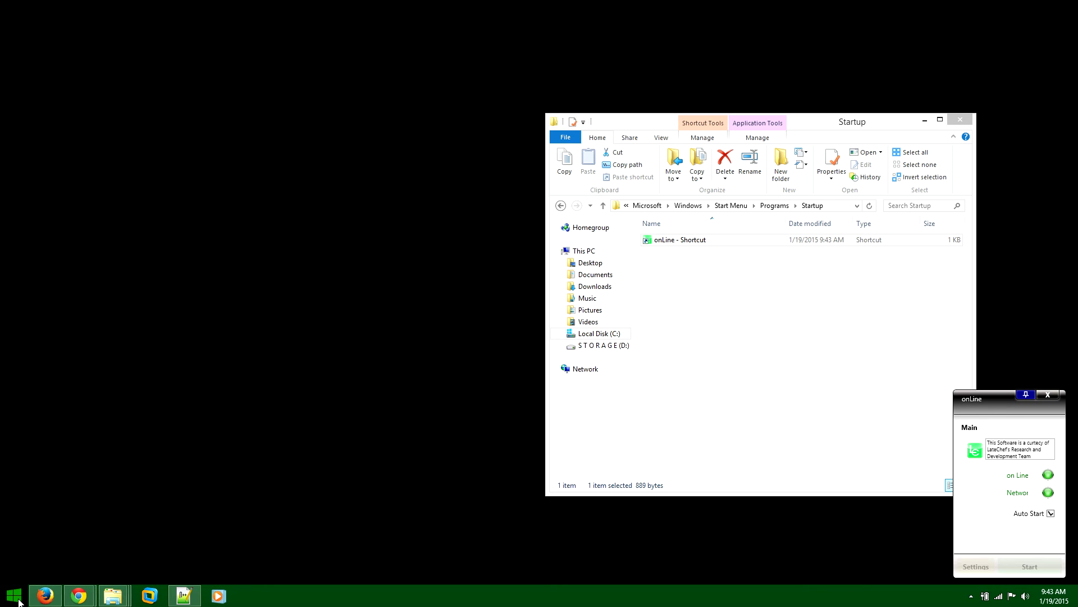
Step: Restore the Notepad++ notes and highlight the per-user AppData and all-users ProgramData Startup paths
{"action": "left_click", "coordinate": [185, 596]}
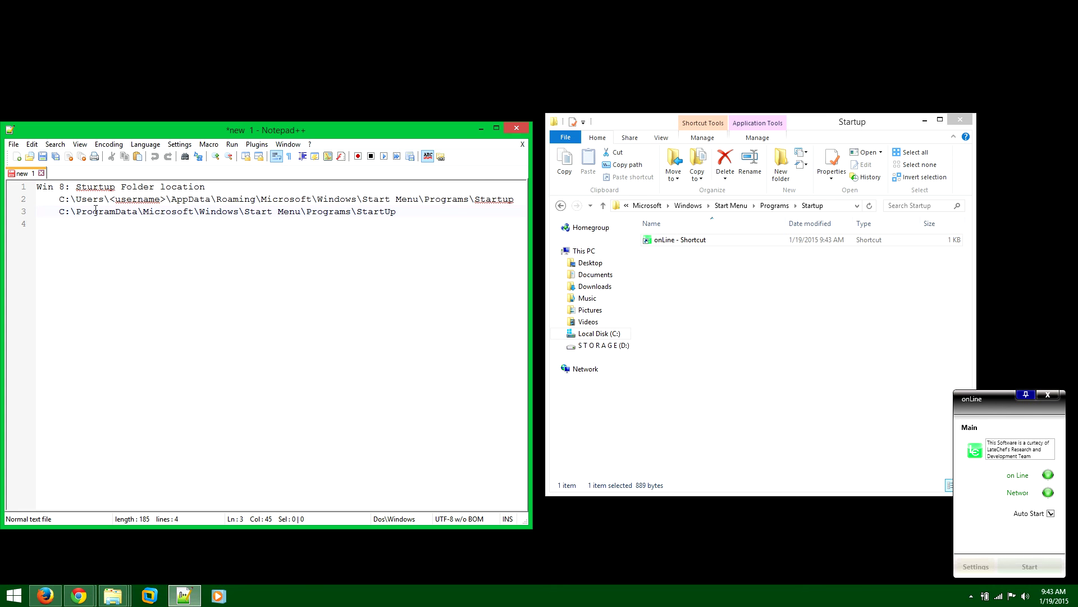
{"action": "left_click", "coordinate": [59, 199]}
{"action": "left_click", "coordinate": [521, 201], "text": "shift"}
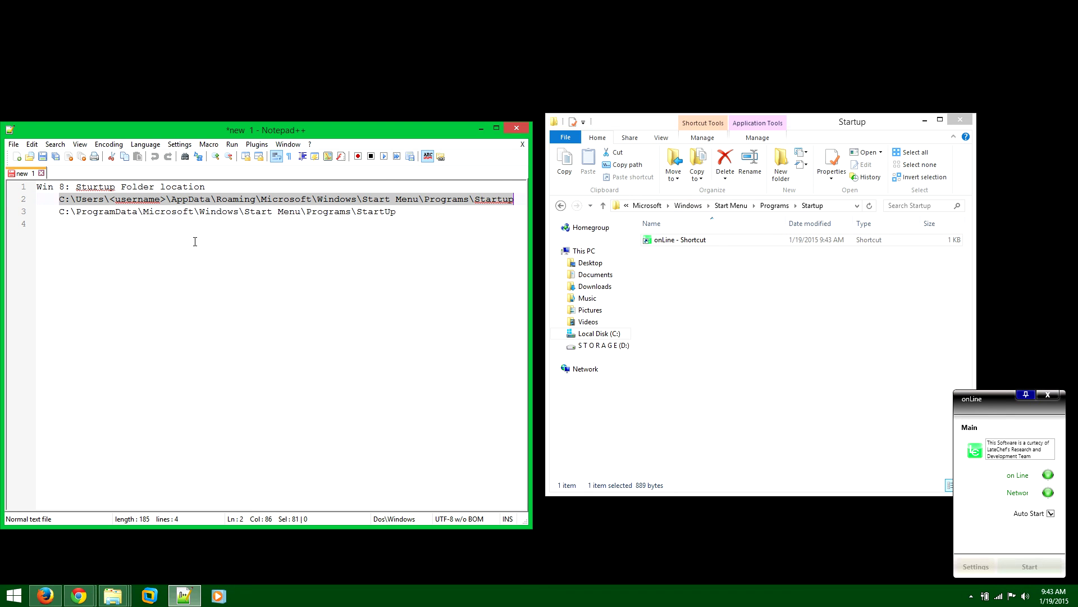
{"action": "left_click", "coordinate": [129, 207]}
{"action": "double_click", "coordinate": [130, 199]}
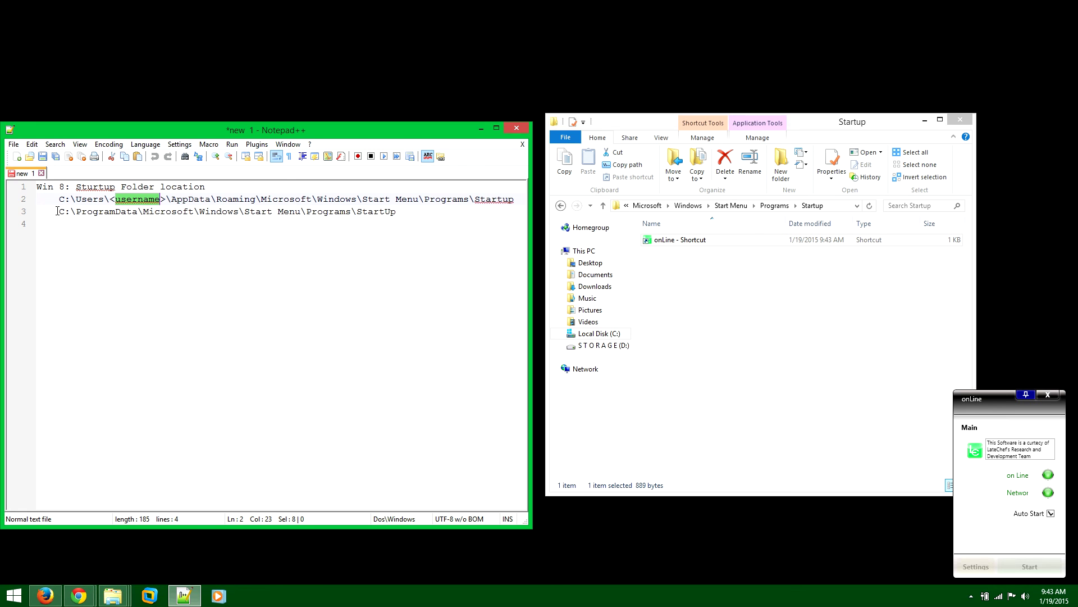
{"action": "left_click_drag", "start_coordinate": [57, 211], "coordinate": [411, 211]}
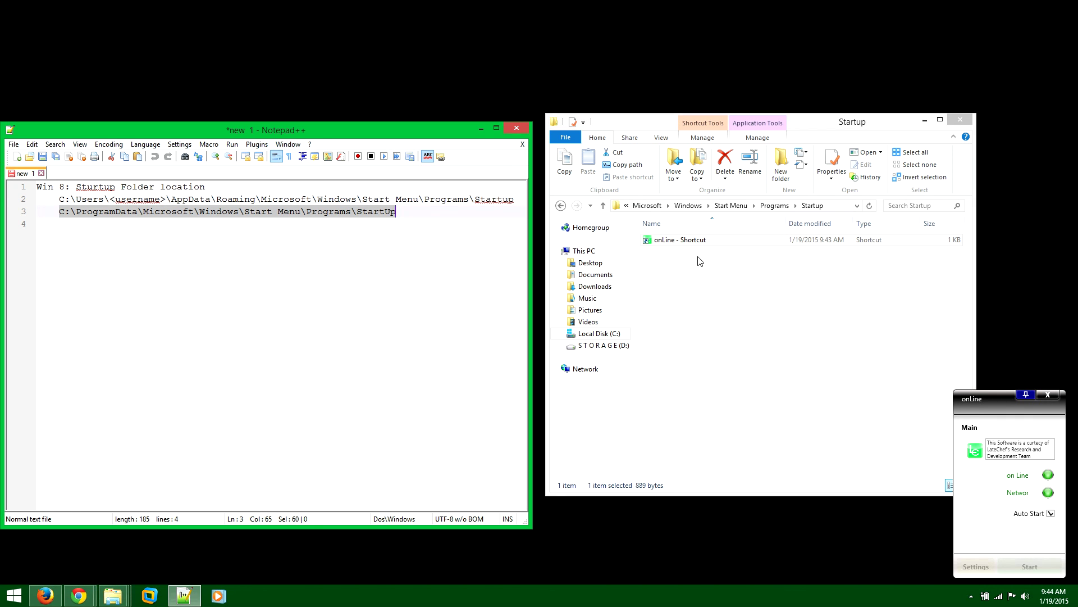
{"action": "left_click", "coordinate": [721, 241]}
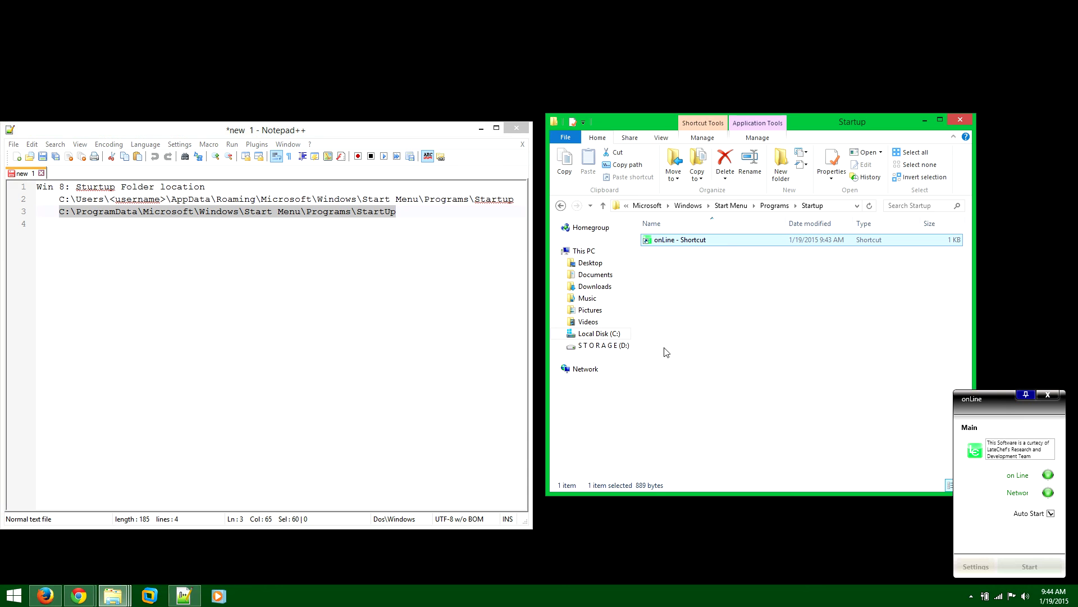